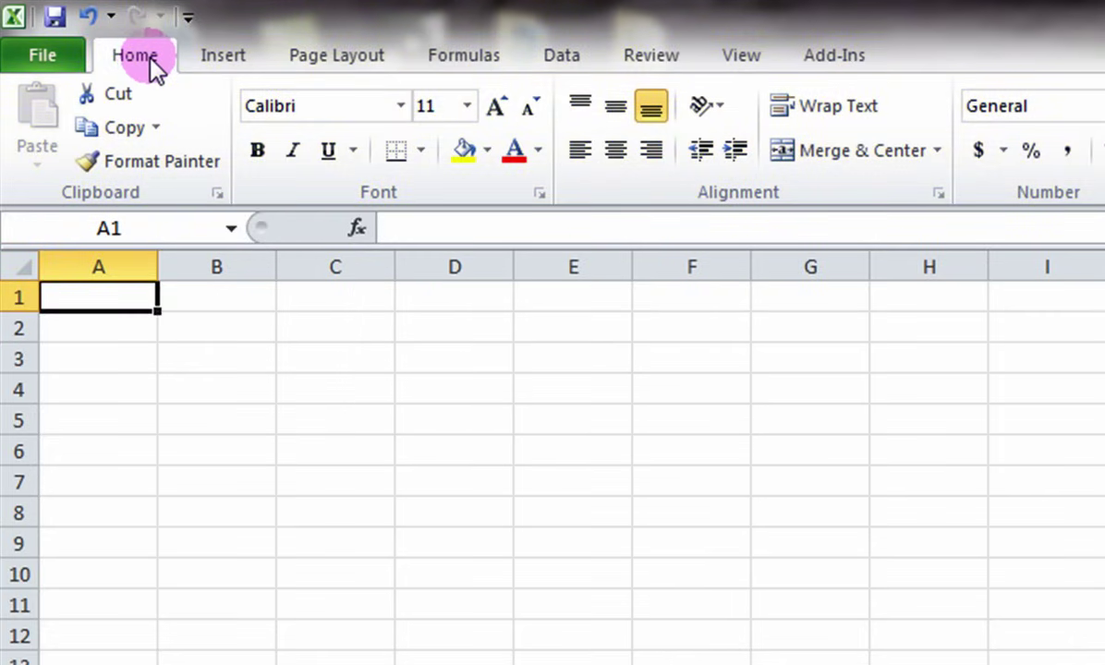
left_click(219, 58)
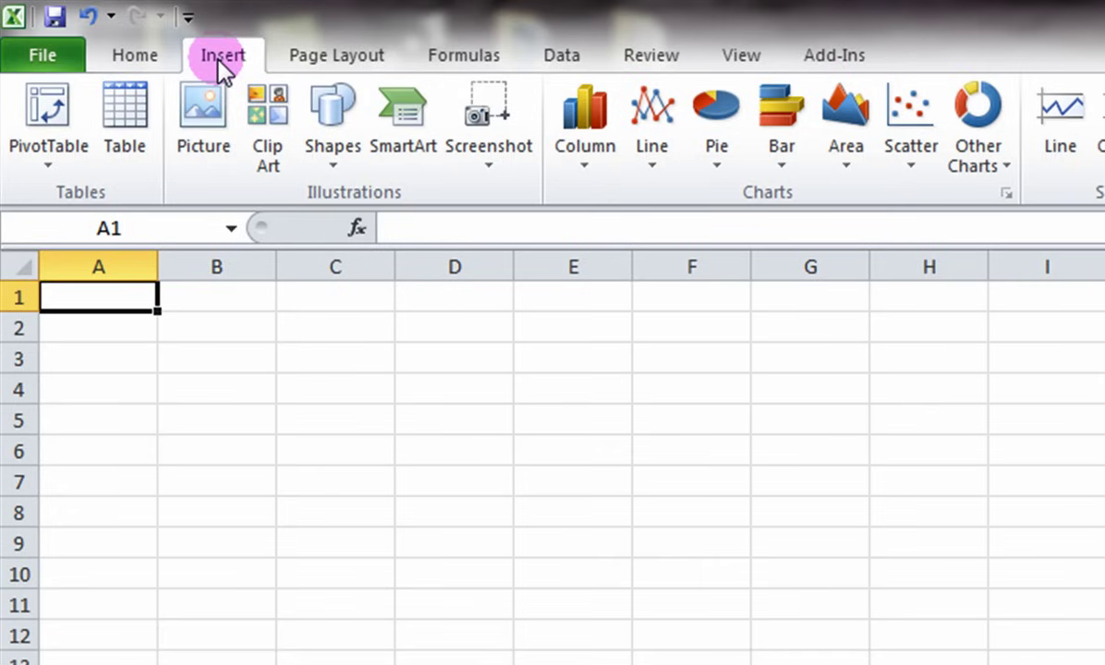
left_click(370, 55)
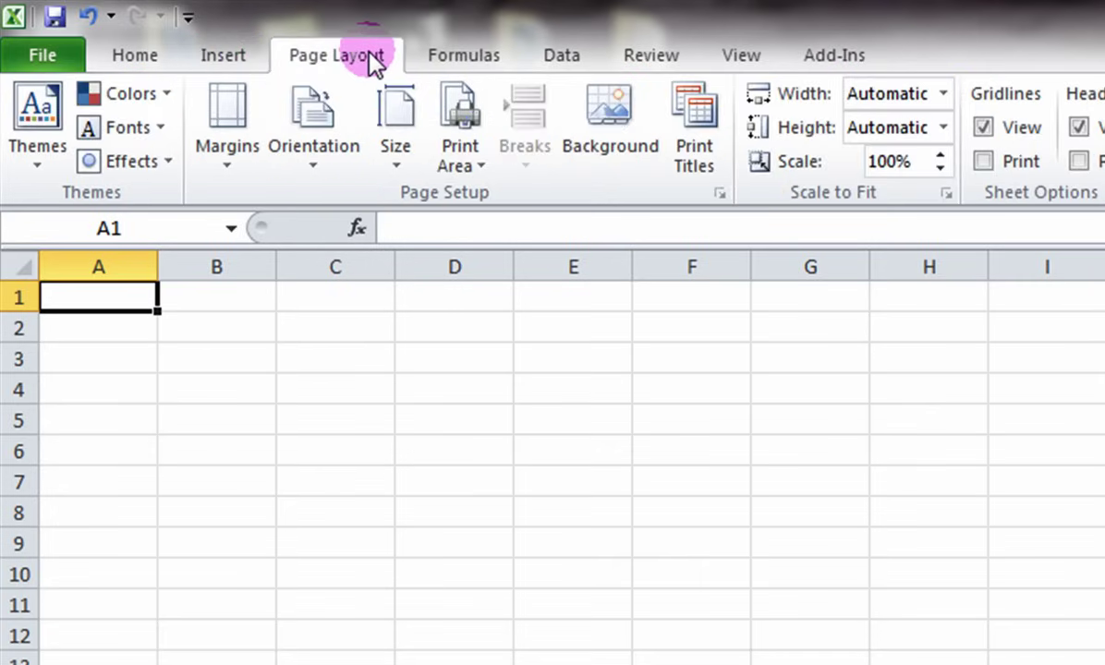
left_click(489, 62)
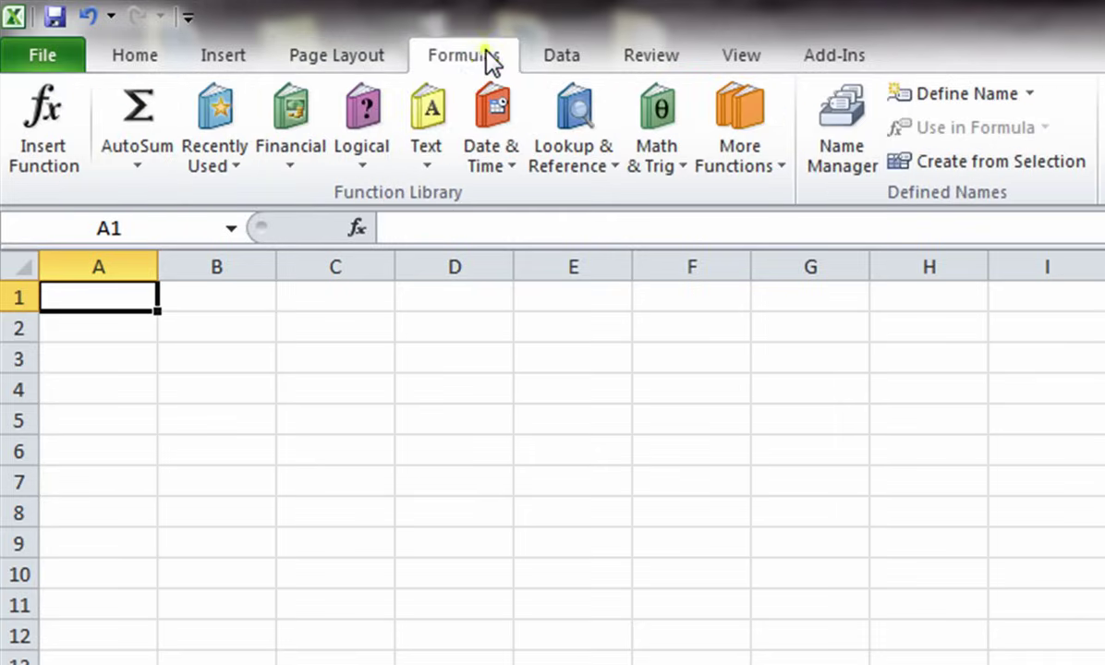
left_click(557, 63)
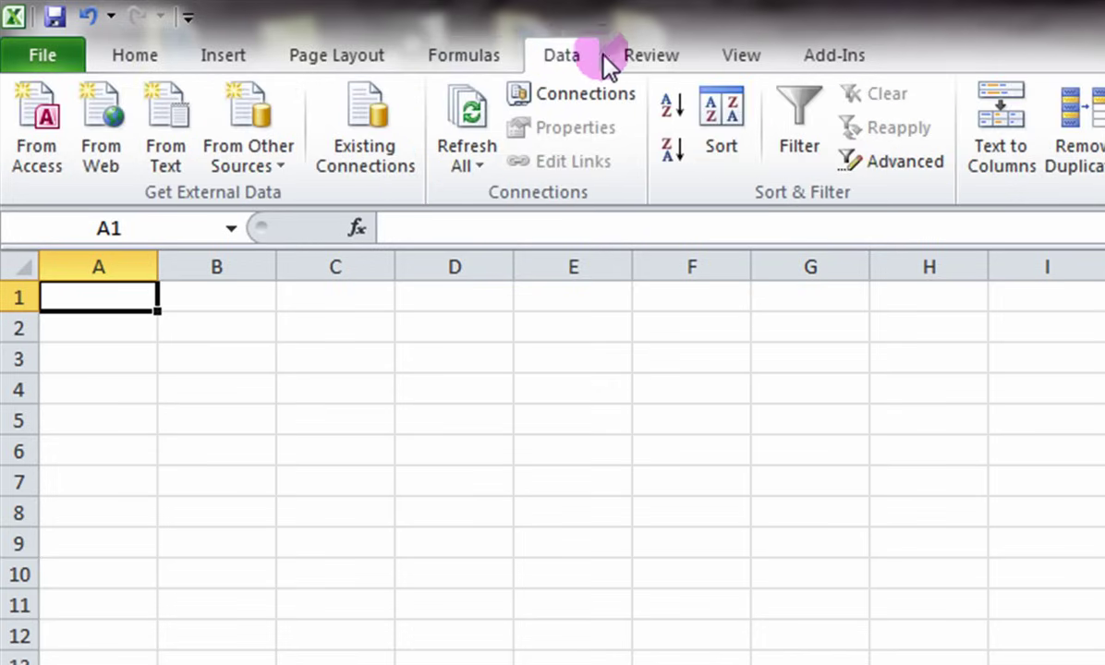
left_click(656, 58)
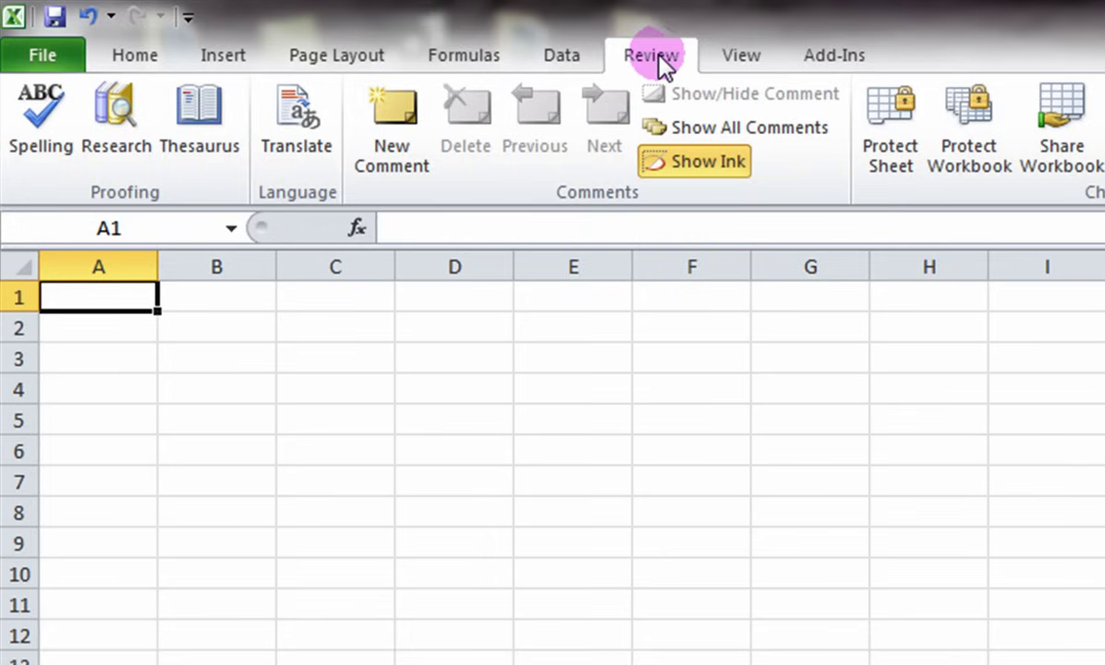
left_click(730, 58)
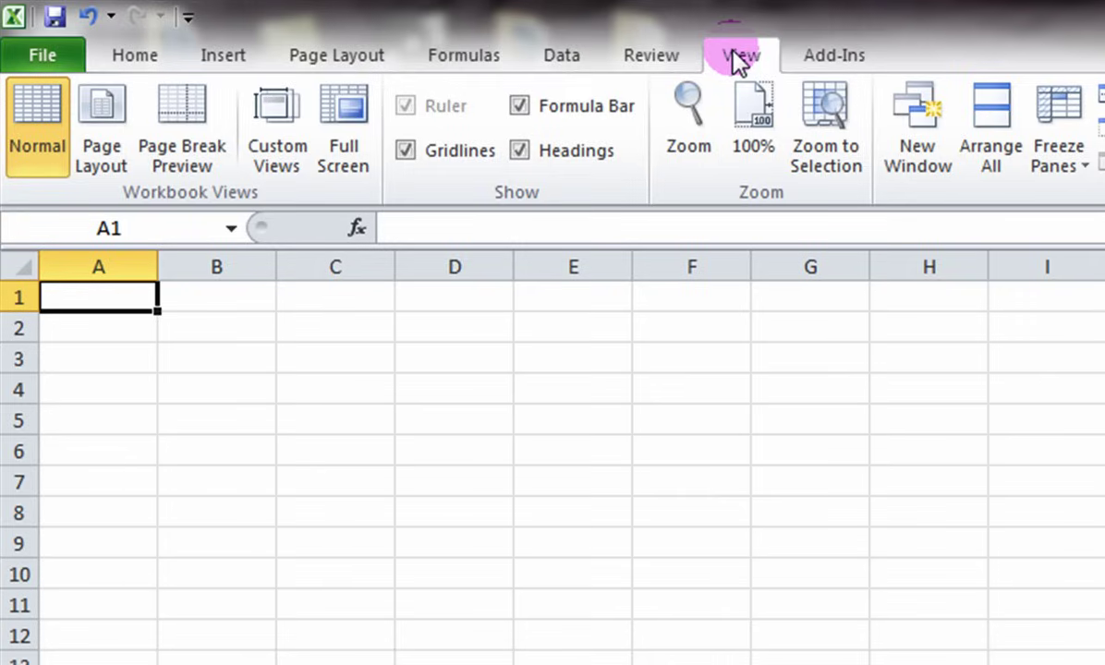
left_click(119, 57)
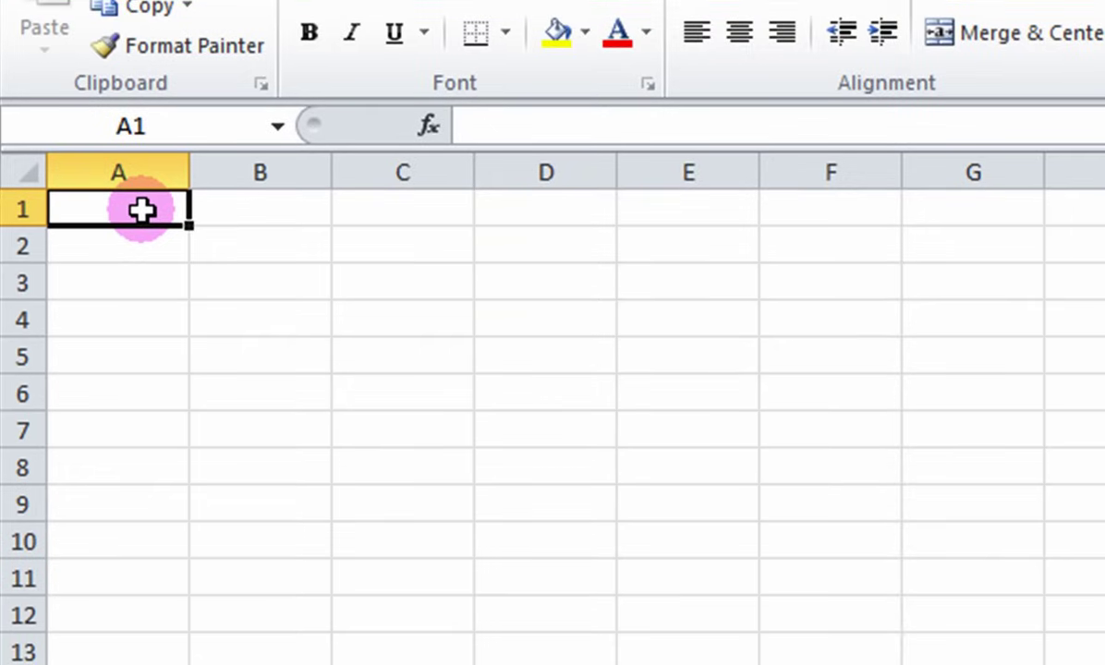
Enter the column headers Product, Cost, Price, Profit and Units Projected in cells A1 through E1.
type("Produ")
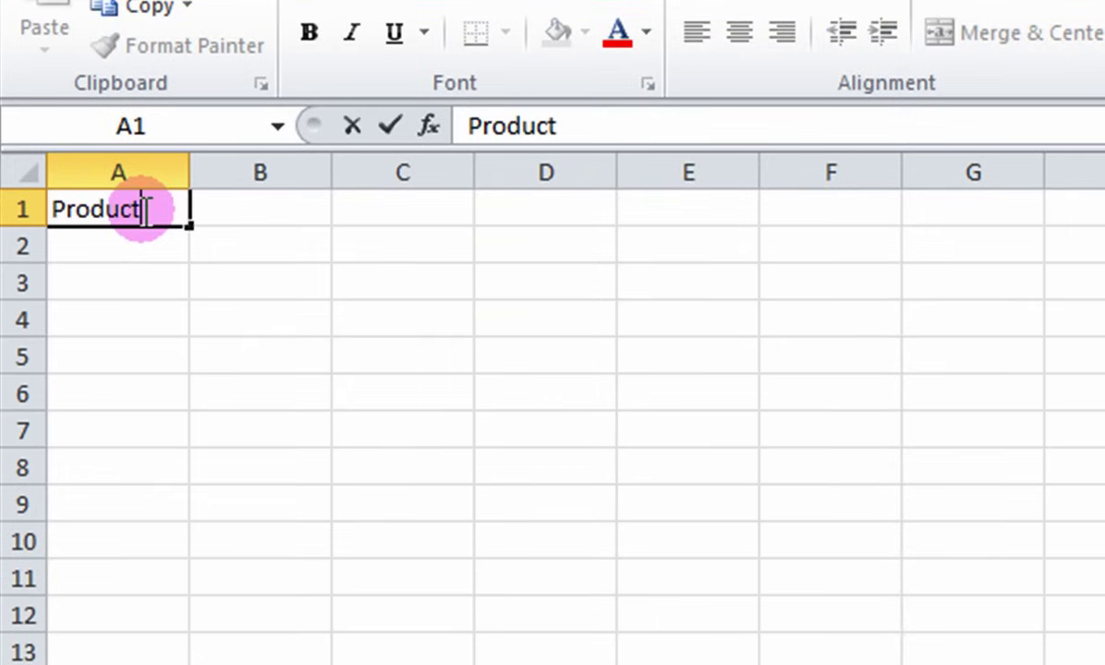
type("ct")
key("Tab")
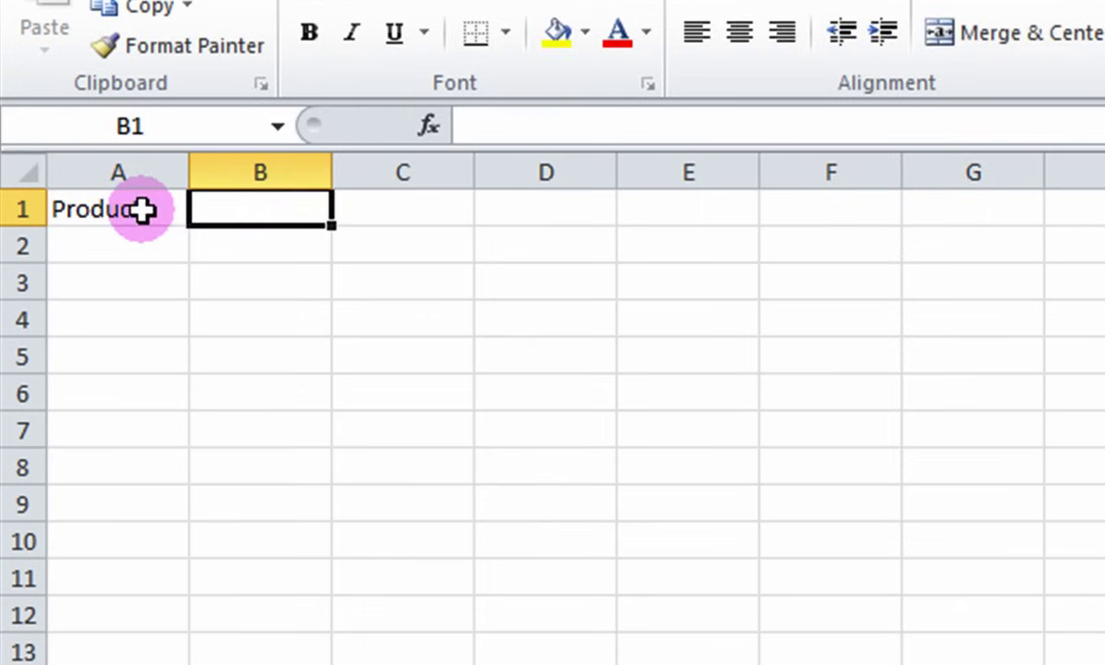
type("Cost")
key("Tab")
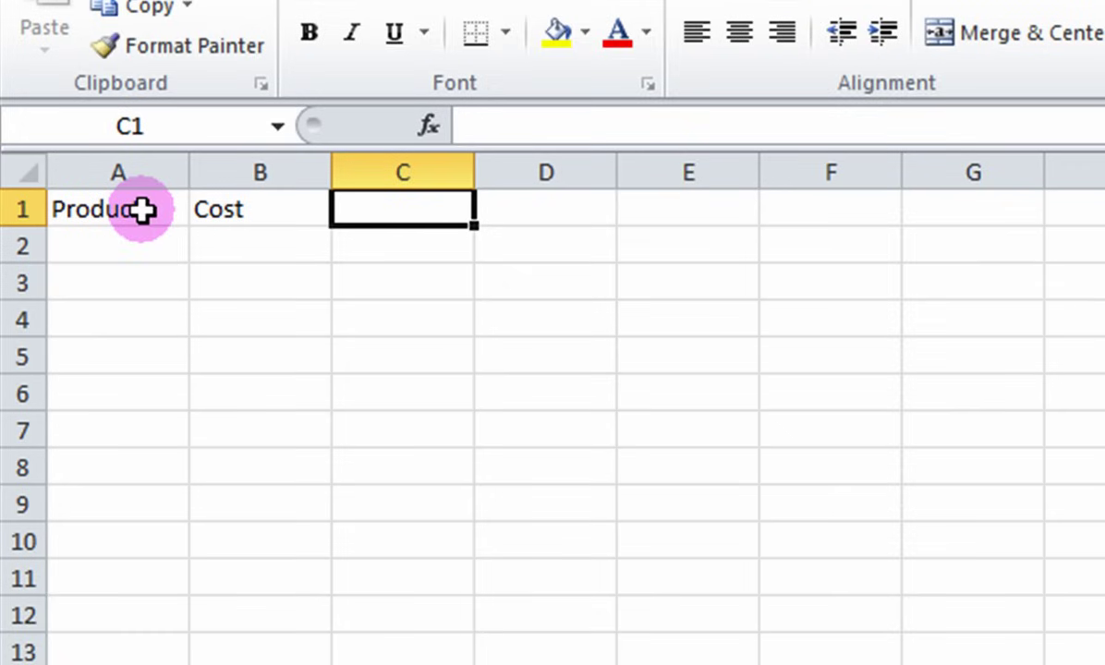
type("Price")
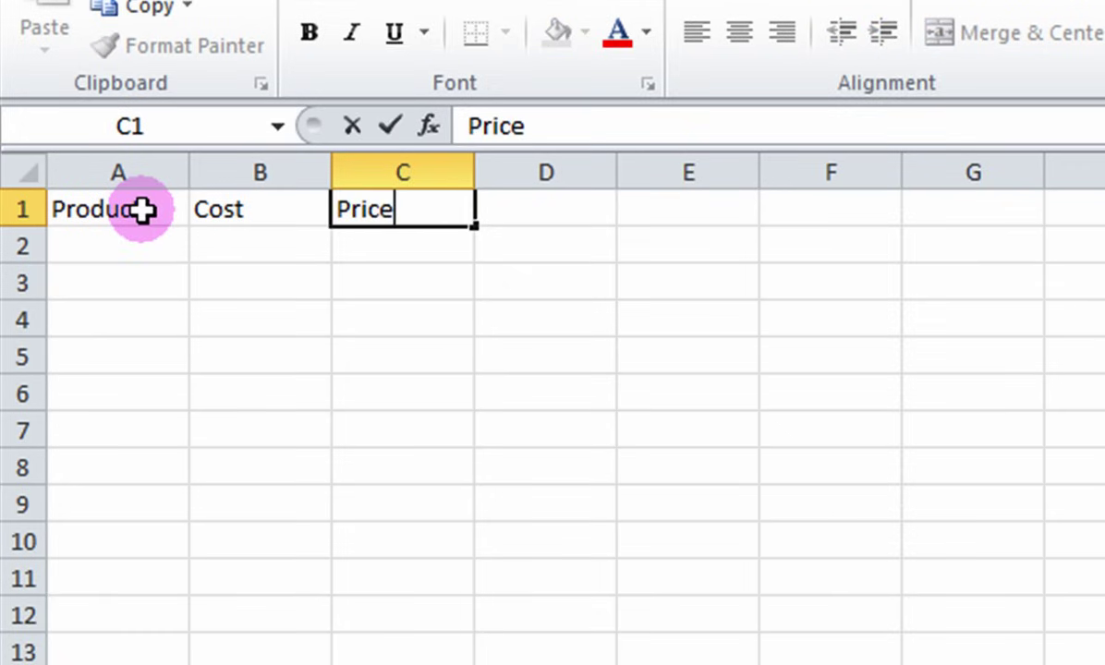
key("Tab")
type("Profit")
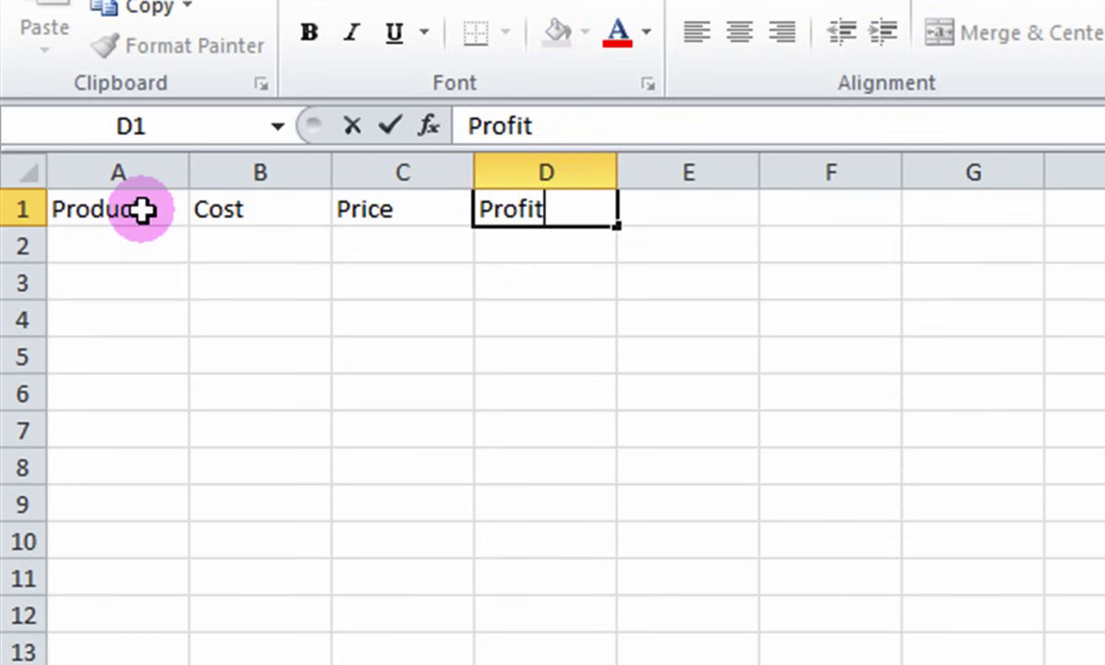
key("Tab")
type("Units P")
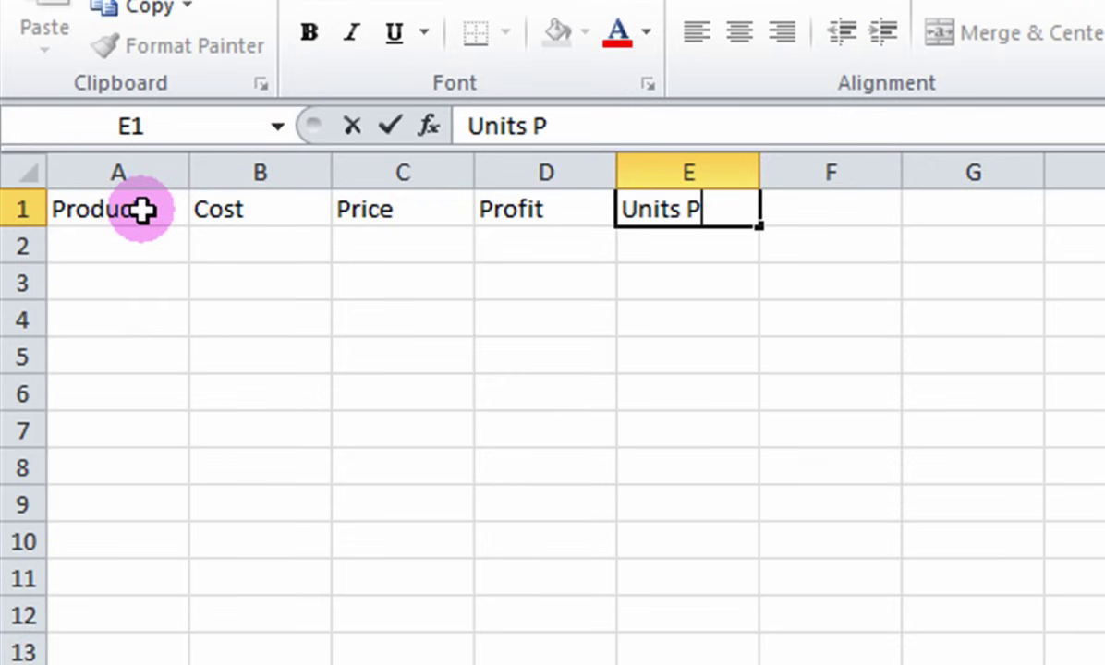
type("rojected")
key("Tab")
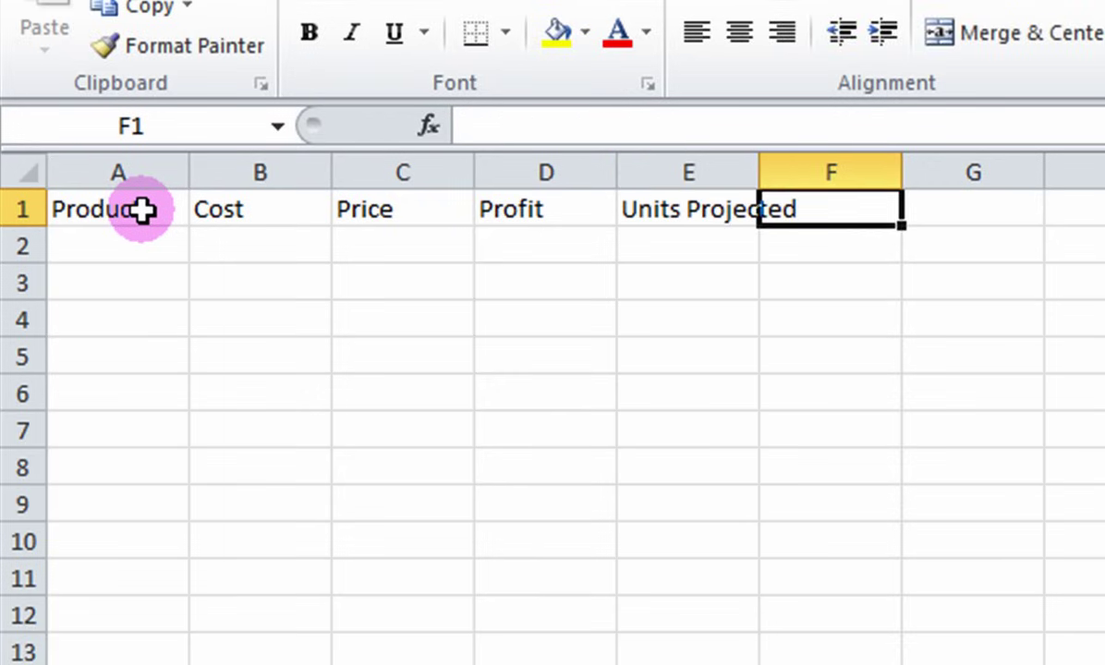
Complete the header row with Total Sales in F1 and Total Profit in G1.
type("Totla")
key("BackSpace")
key("BackSpace")
type("al")
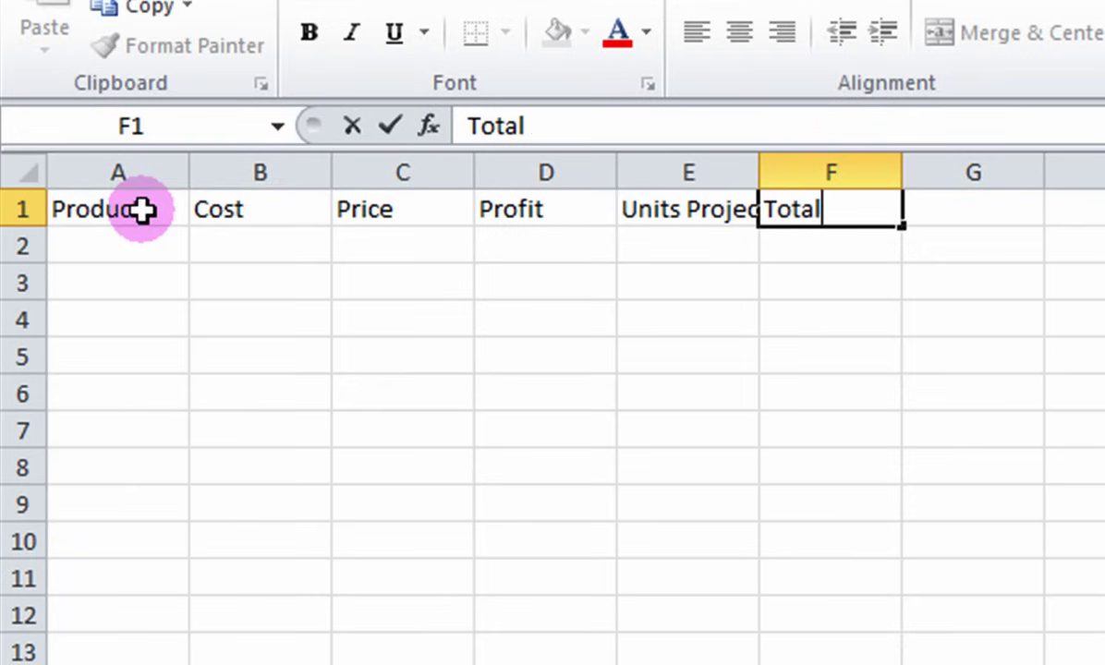
type(" Sales")
key("Tab")
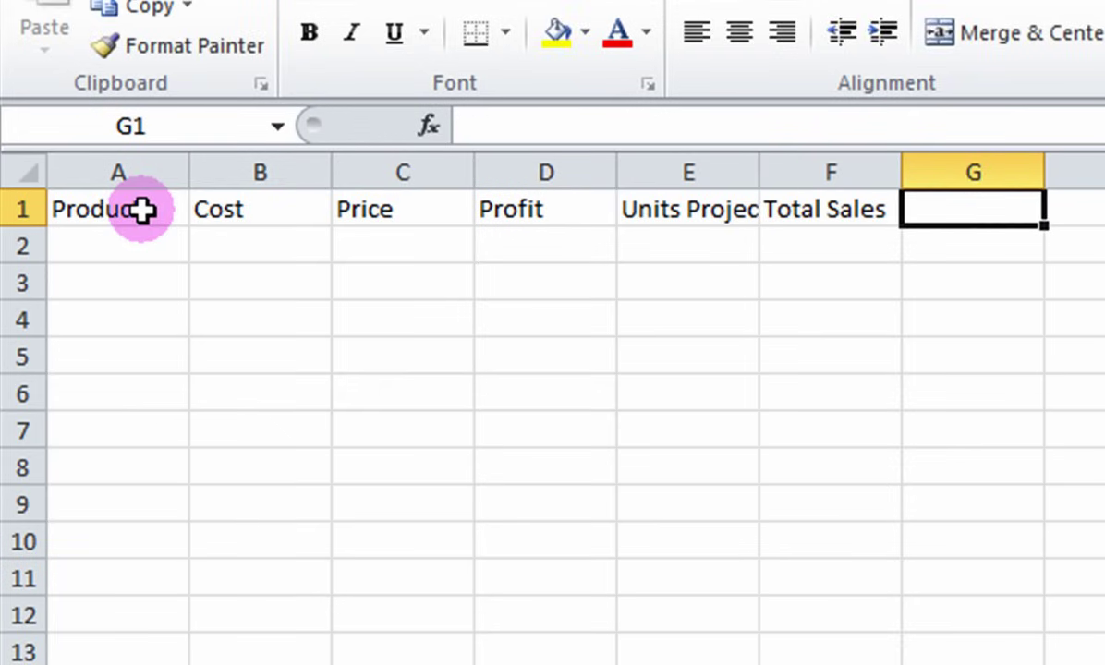
type("Toto")
type("l Profit")
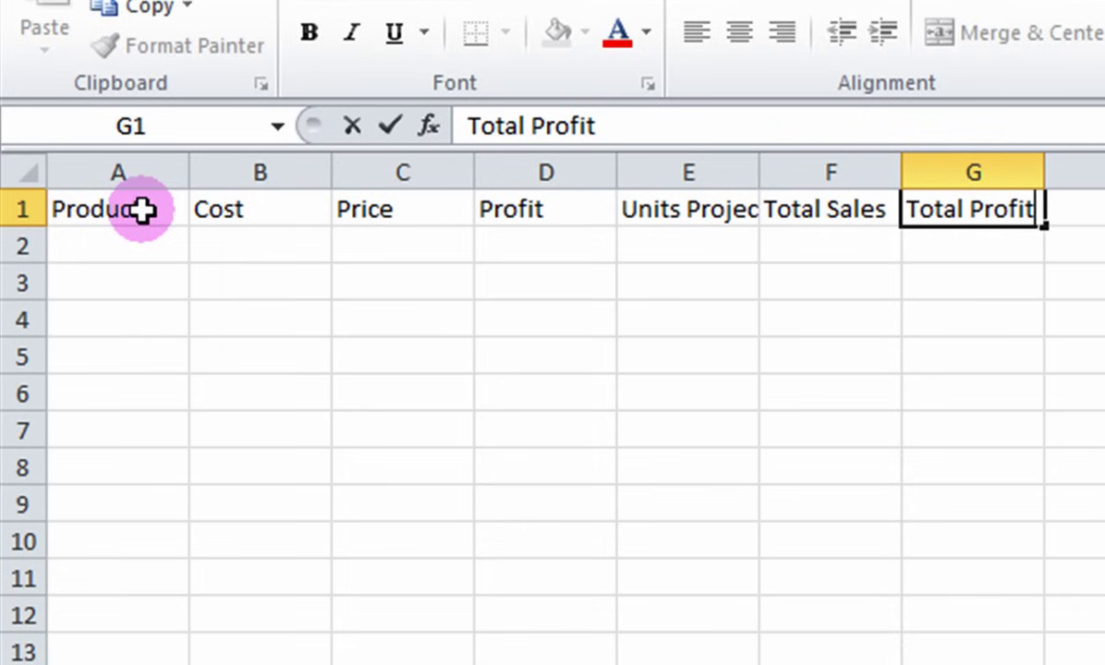
key("Left")
key("Left")
left_click(141, 211)
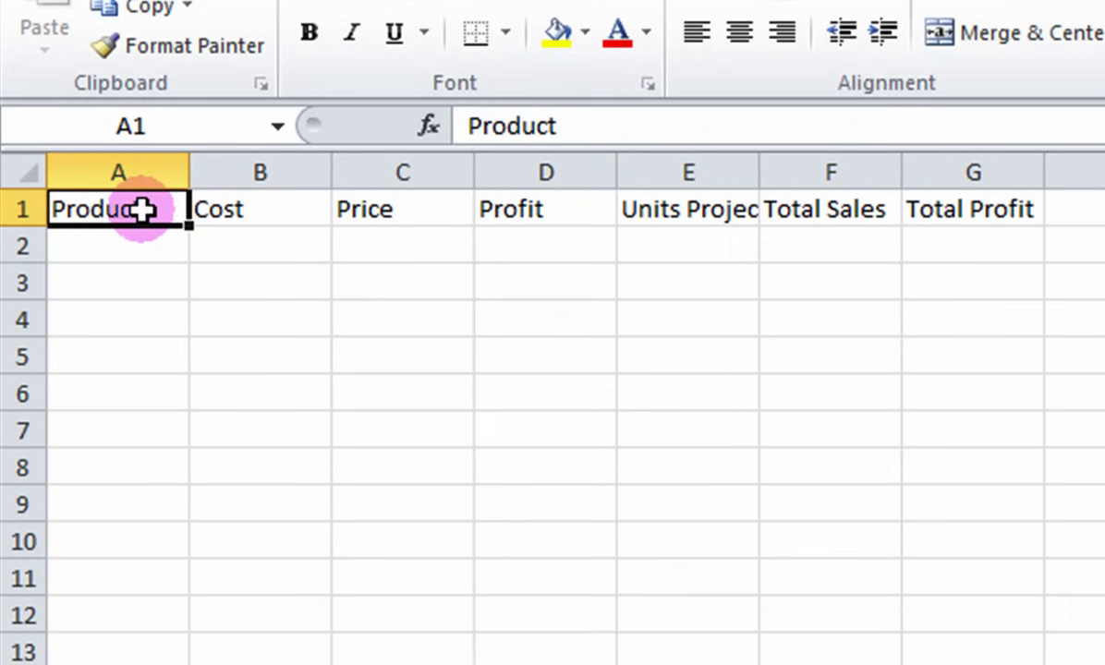
key("Down")
key("ctrl+b")
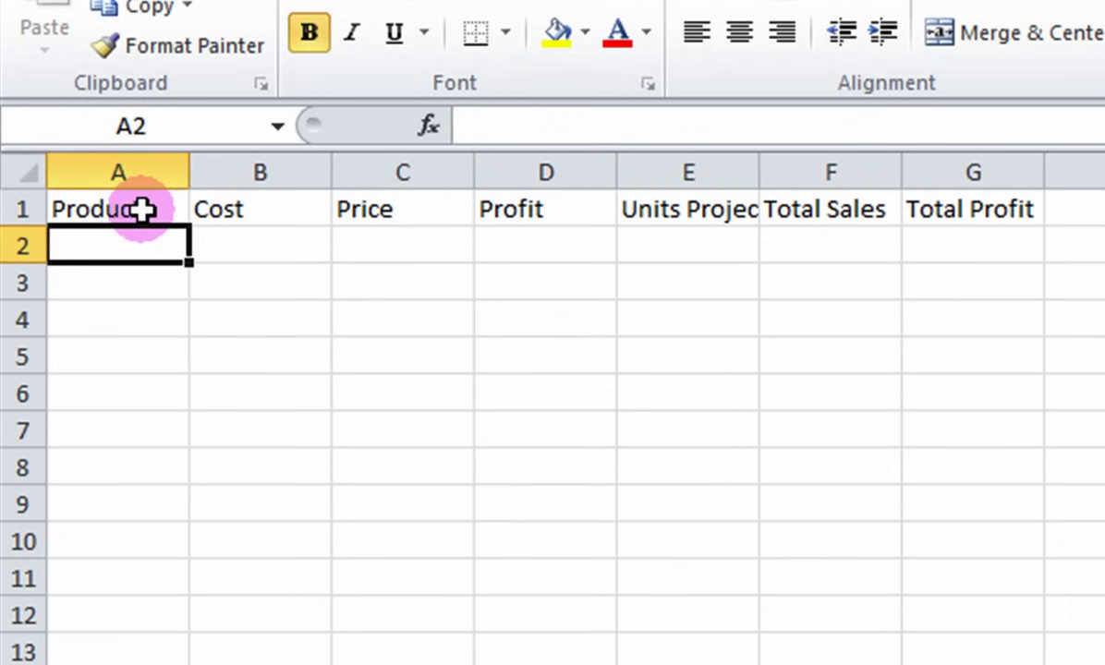
left_click(308, 33)
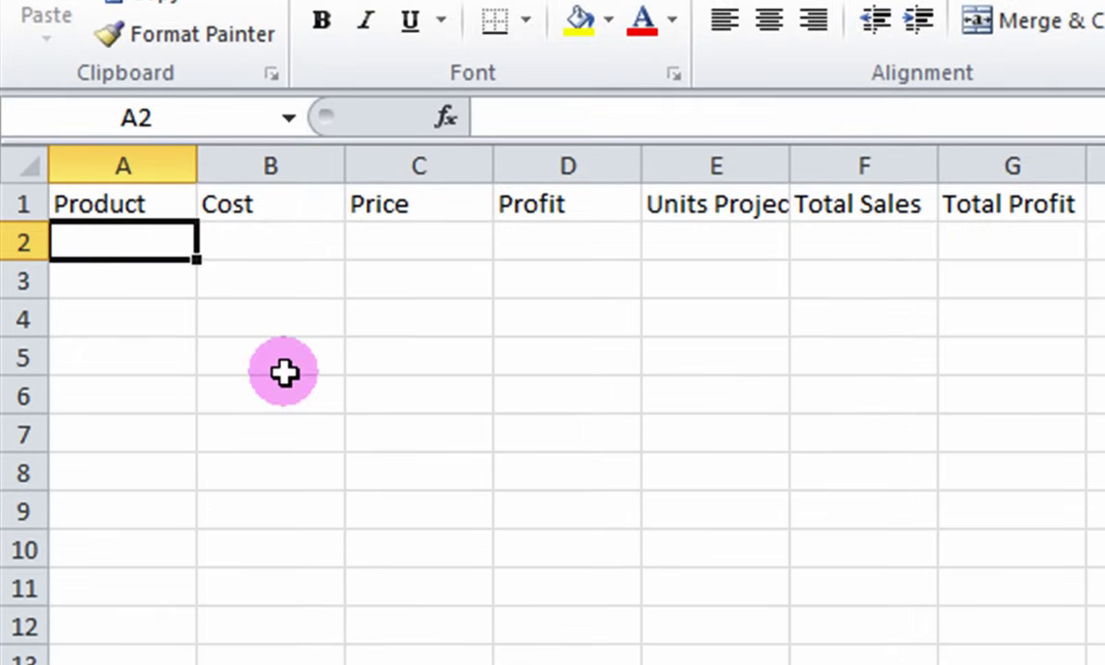
Fill row 2 from A2 with chocolate raisins, 20.95, 35.95, 15, 700, 25165 and 10500.
type("chocolate raisins")
key("Tab")
type("20.95")
key("Tab")
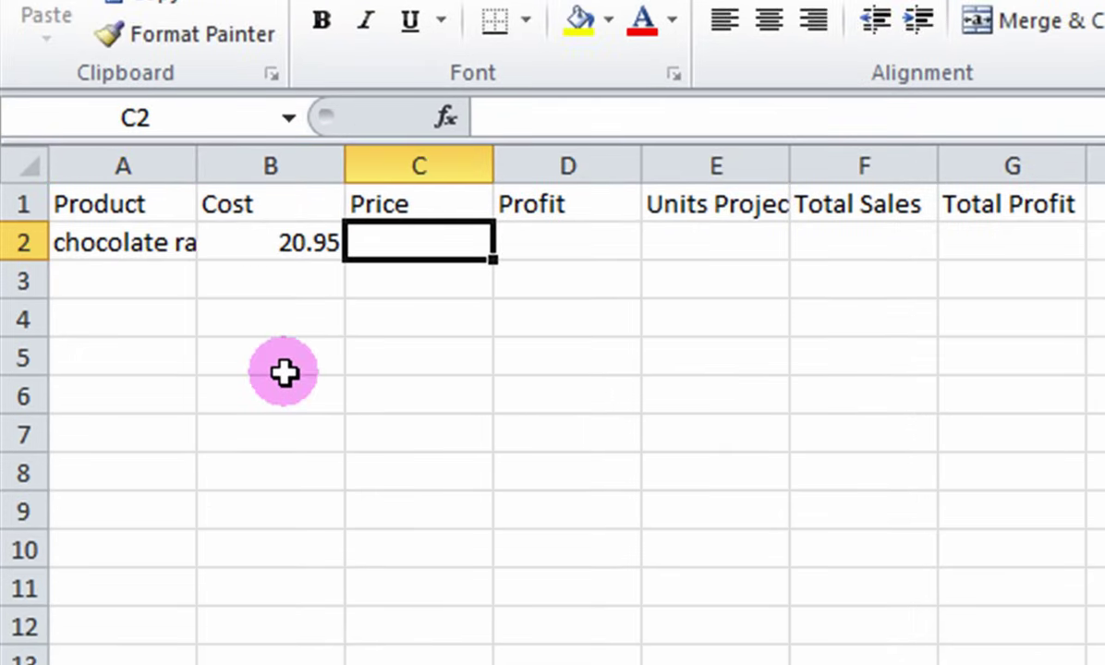
type("35.95")
key("Tab")
type("15\t700")
key("Tab")
type("25165")
key("Tab")
type("10500")
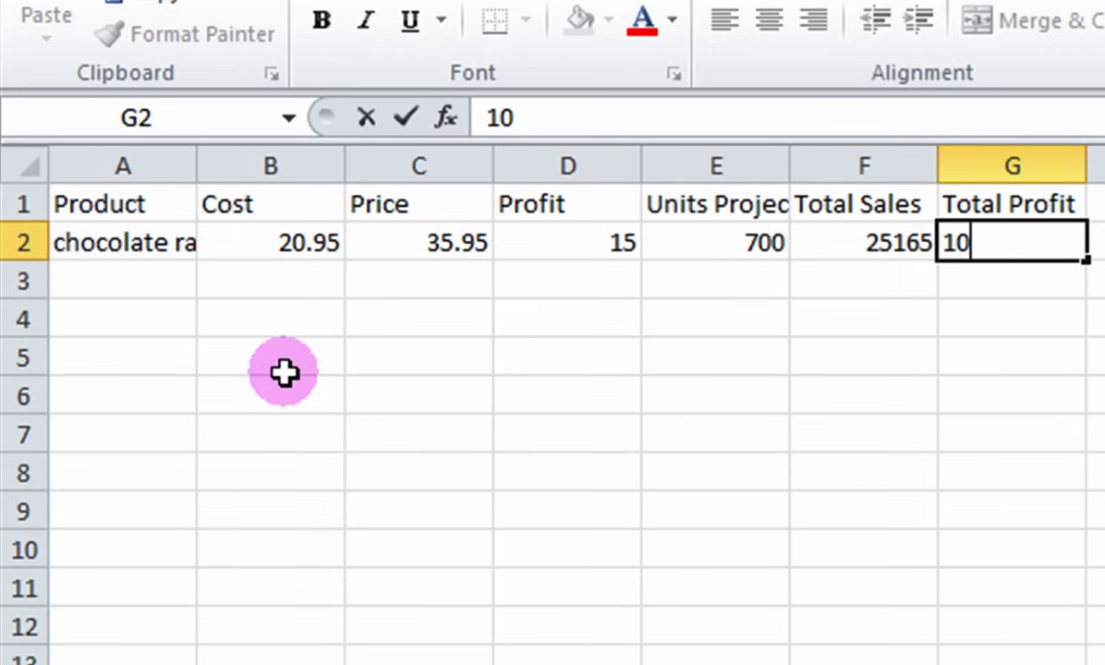
Capitalise both words of the product name in A2 so it reads Chocolate Raisins.
left_click(67, 242)
key("BackSpace")
type("C")
left_click(155, 242)
key("BackSpace")
type("Raisins")
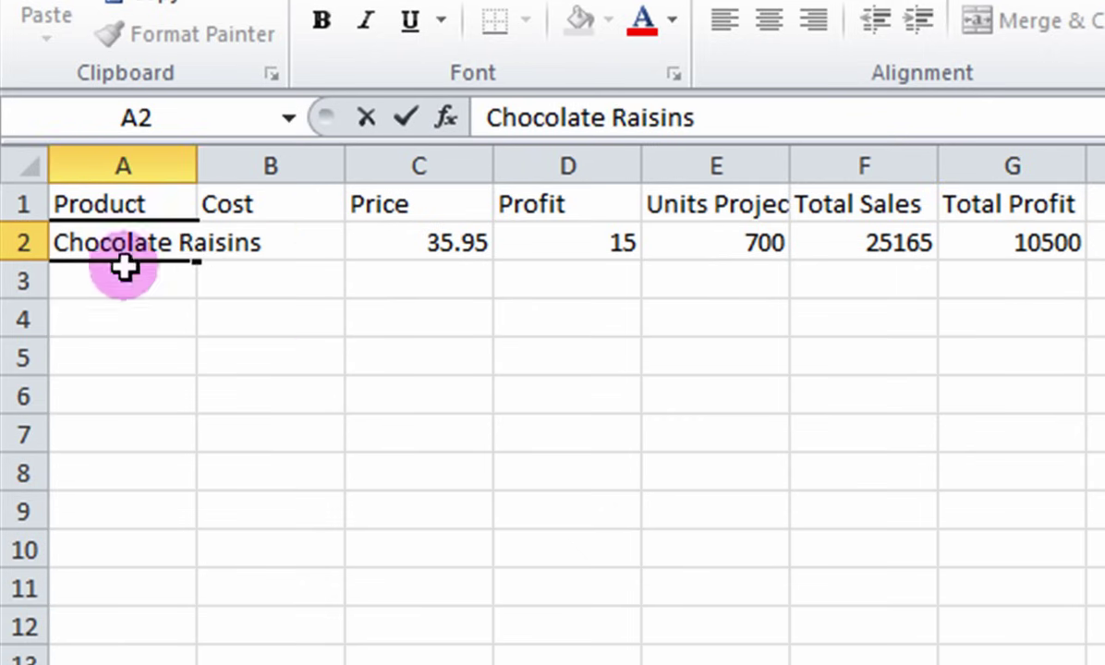
key("ctrl+Return")
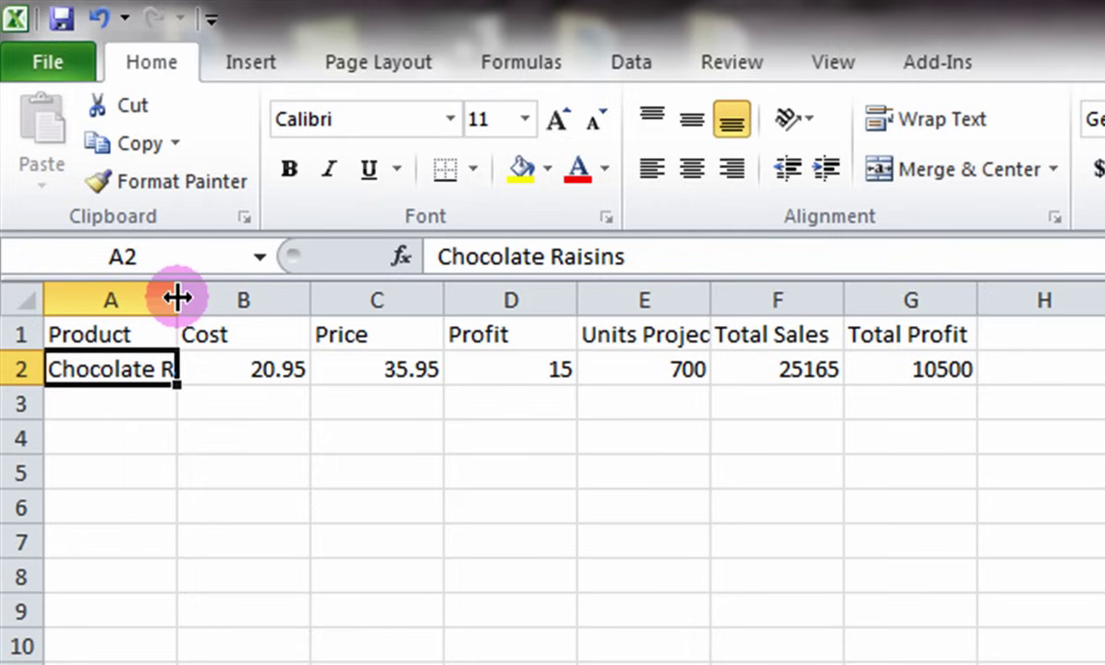
Widen columns A, E and F so their product name and headers fit.
left_click_drag(176, 296, 262, 299)
left_click_drag(785, 298, 826, 299)
mouse_move(959, 299)
left_mouse_down()
mouse_move(997, 299)
mouse_move(968, 298)
left_mouse_up()
Start row 3 with the product Chocolate Box, cost 15.95 and price 35.95.
left_click(169, 409)
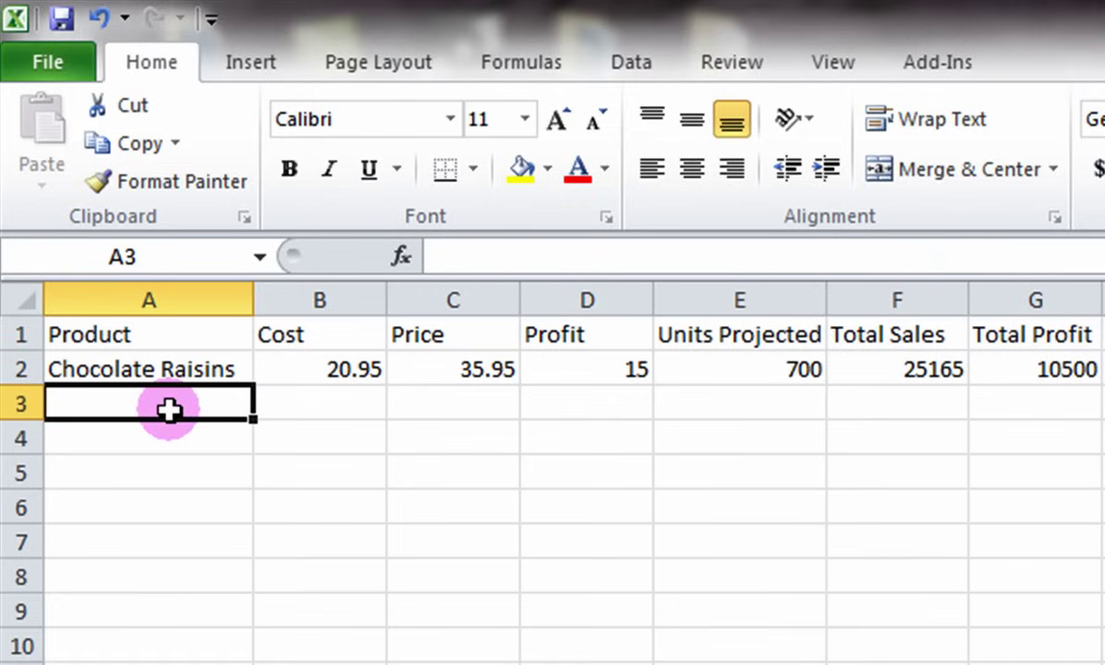
type("Chocla")
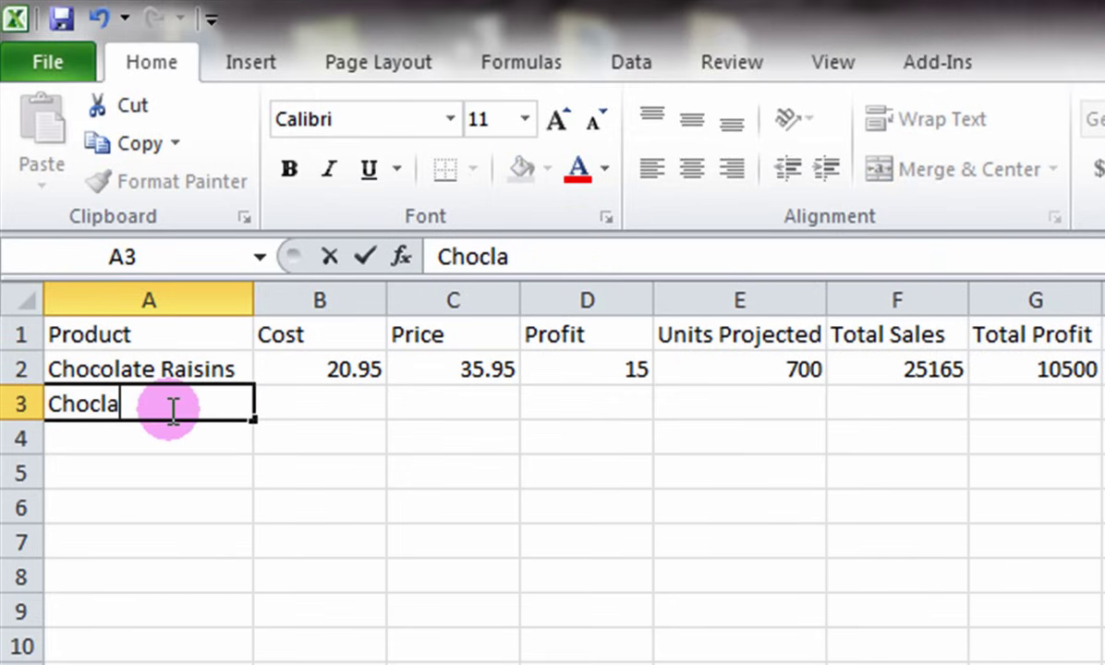
key("BackSpace")
key("BackSpace")
type("ola")
type("te Box")
key("Tab")
type("15.95")
key("Tab")
type("35.95")
key("Tab")
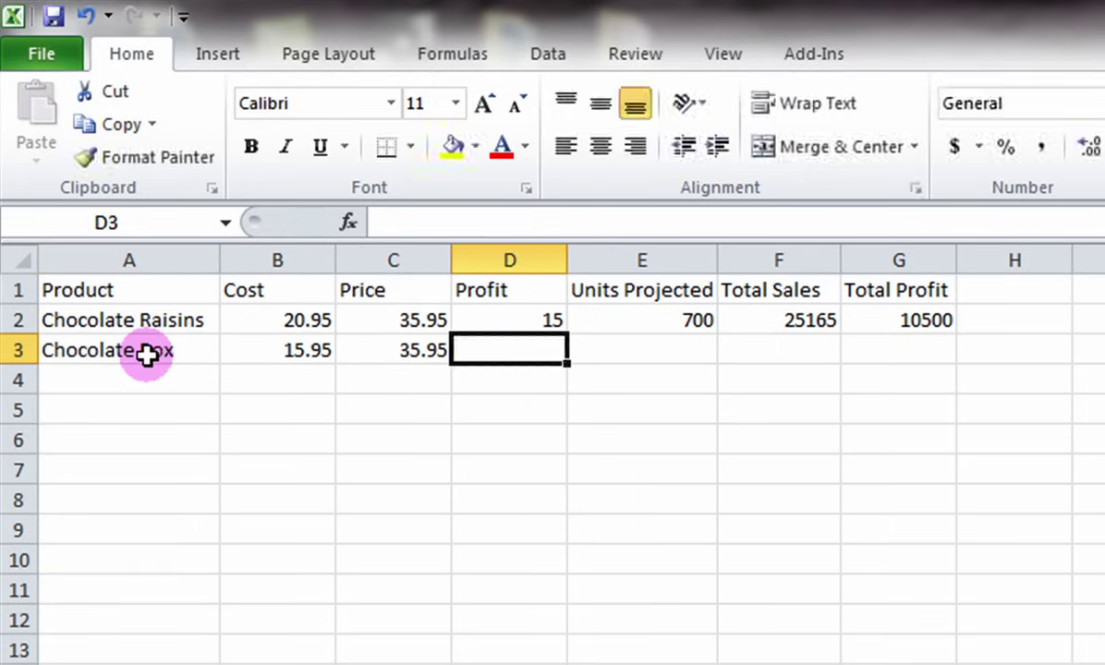
Complete the Chocolate Box row with profit 20, units projected 400, total sales 14380 and total profit 8000.
key("Tab")
type("400")
key("Tab")
type("14380")
key("Tab")
type("8000")
key("Return")
Start row 4 with the product White Chocolate bar, cost 25.95 and price 45.95.
type("White Chocolate")
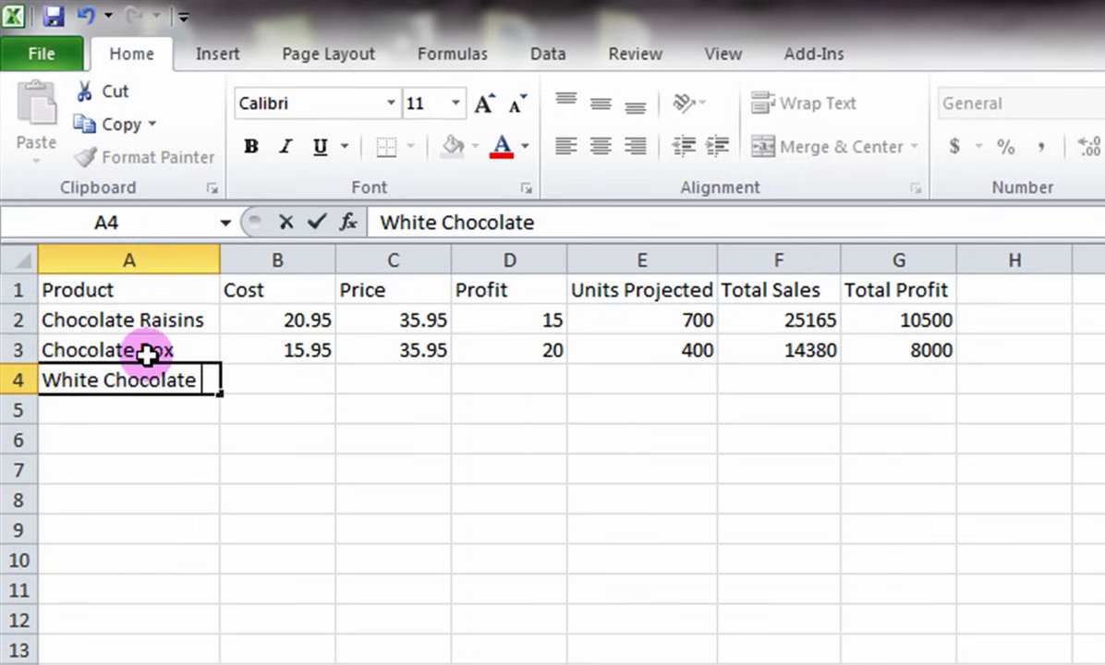
key("Tab")
type("25.95")
key("Tab")
type("45.95")
key("Tab")
Complete the White Chocolate bar row with profit 20, units projected 600, total sales 27570 and total profit 12000.
key("Tab")
type("600")
key("Tab")
type("27")
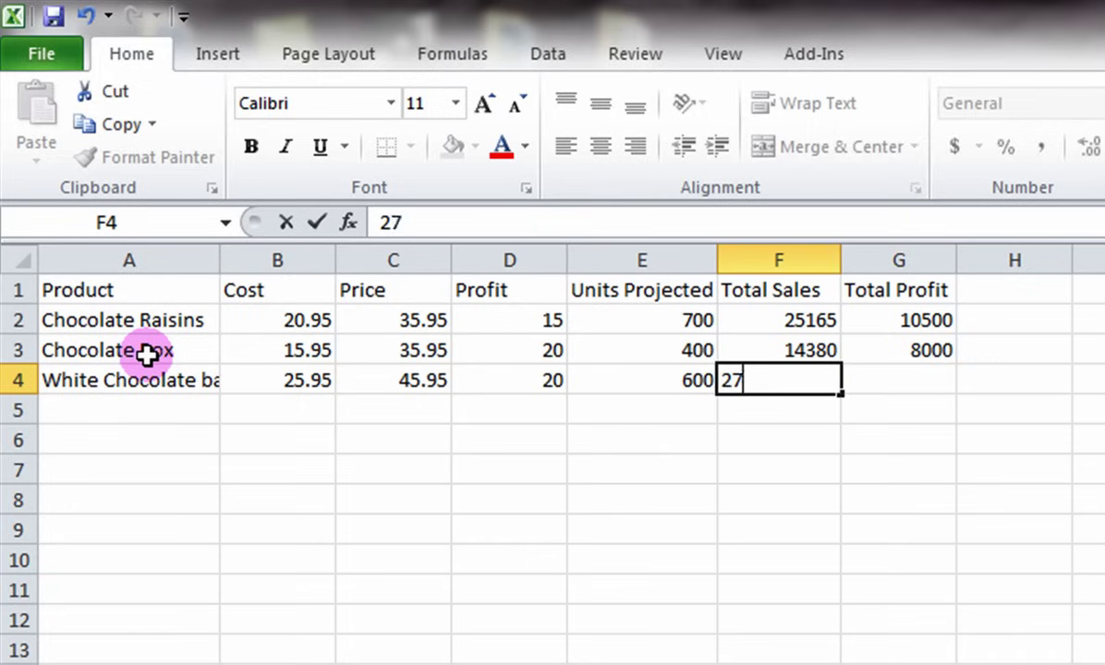
type("570")
key("Tab")
type("12000")
key("Return")
Fill row 5 from A5 with Assorted Chocs, 45.95, 75.95, 30, 500, 37975 and 15000.
type("Assorted Chocs")
key("Tab")
type("45.9")
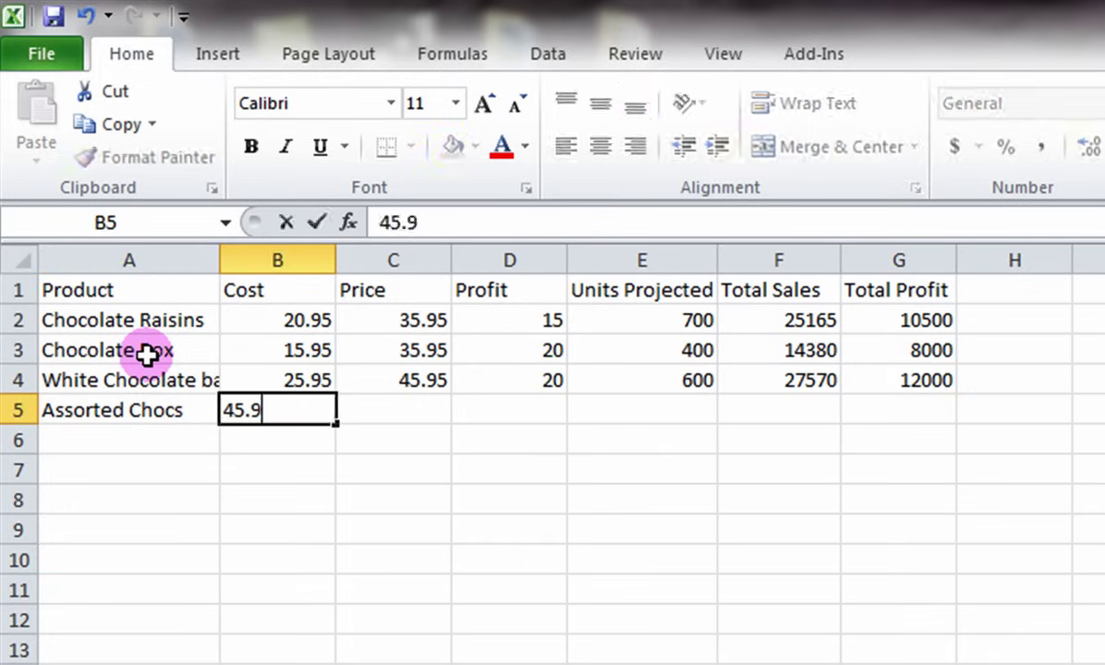
type("5\t75.95\t30")
key("Tab")
type("500")
key("Tab")
type("37975")
key("Tab")
type("15000")
key("Return")
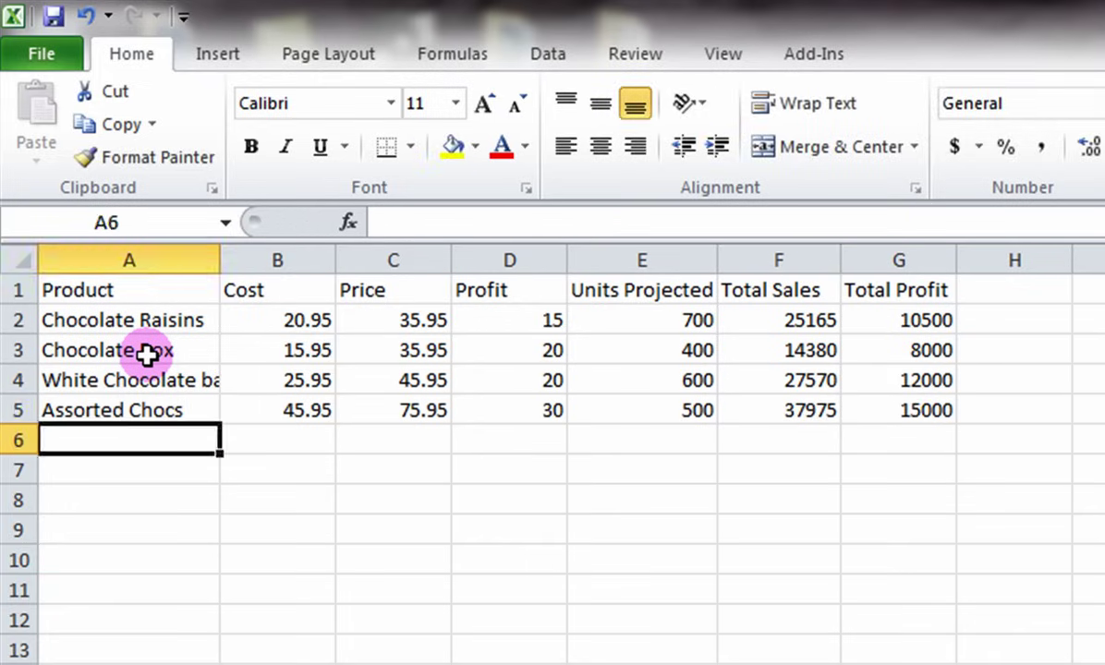
Fill row 6 with Chocolate Cake, 18.95, 25.95, 7, 800, 20760 and 5600, and widen column A to fit the longest product name.
type("Chocolate Cake\t18.95\t25.95\t7\t800\t20760")
key("Tab")
type("5600")
key("Return")
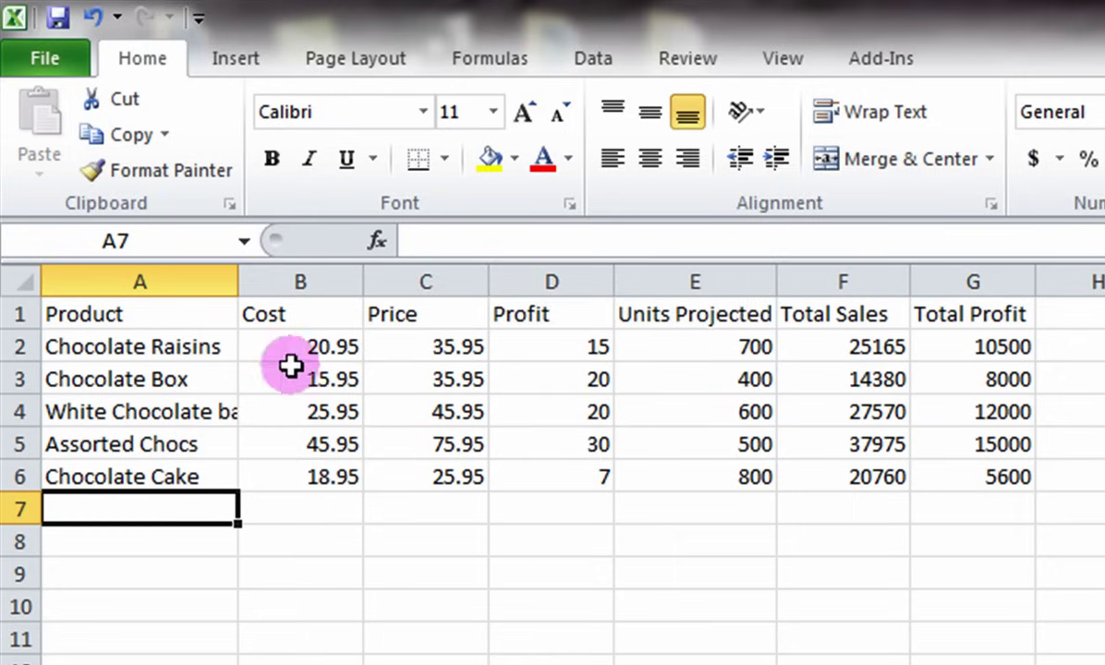
left_click_drag(242, 281, 275, 287)
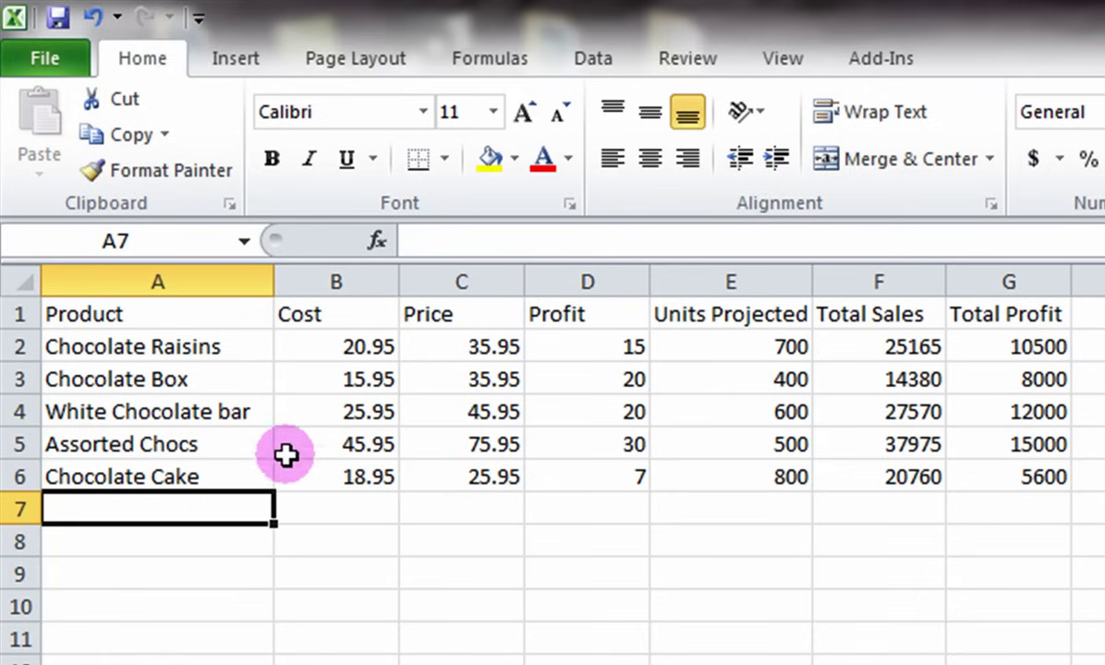
Insert a blank row directly above the White Chocolate bar row.
right_click(18, 409)
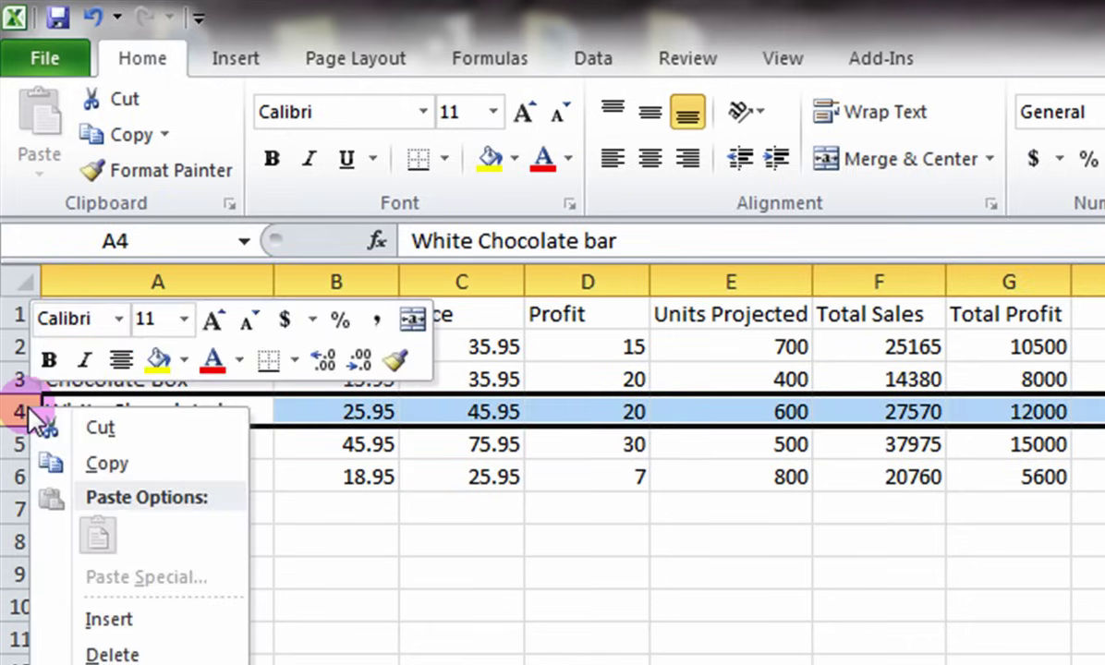
left_click(92, 621)
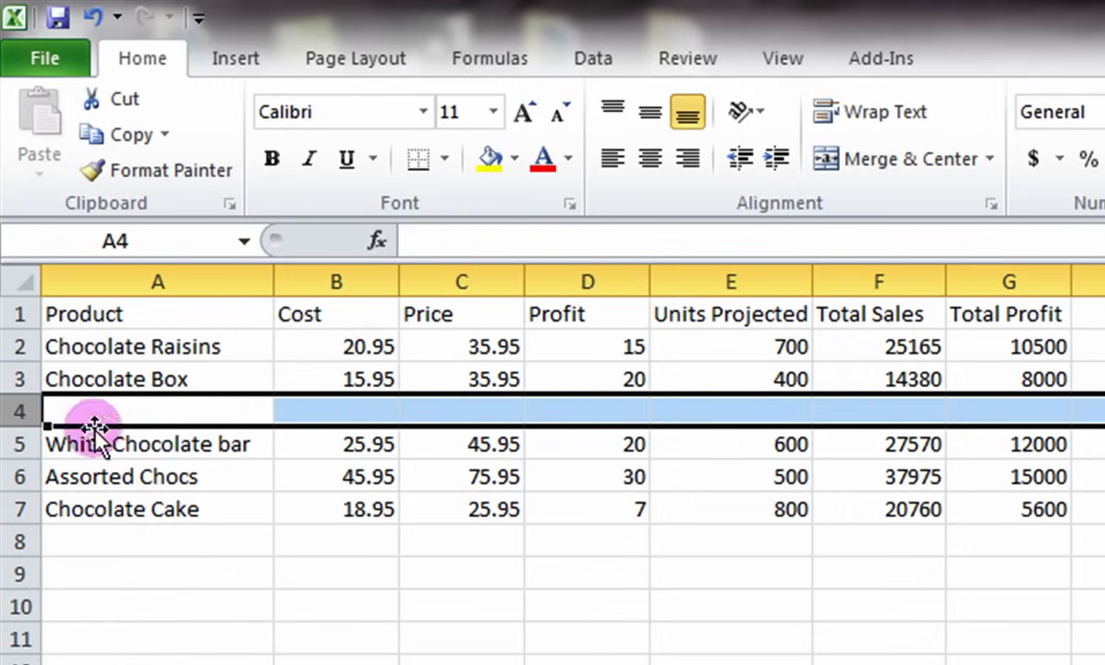
Fill row 4 from A4 with Teacher's Favourite, cost 10.95, price 42.95, profit 32 and 300 units projected.
left_click(106, 409)
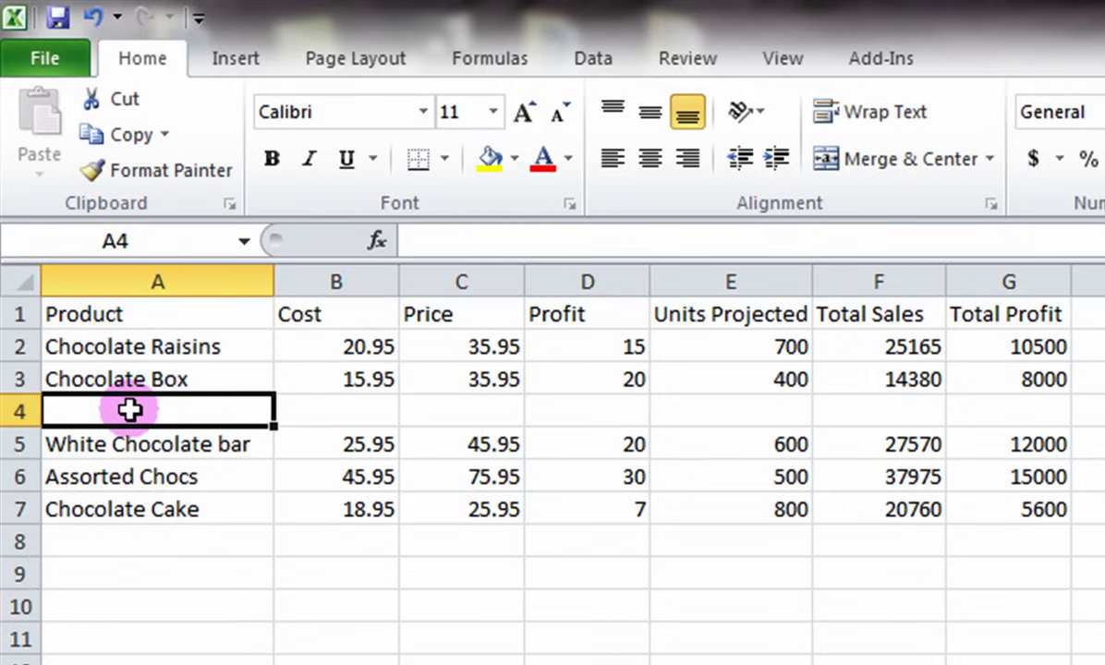
type("Teacher's Favourt")
key("BackSpace")
type("ite")
key("Tab")
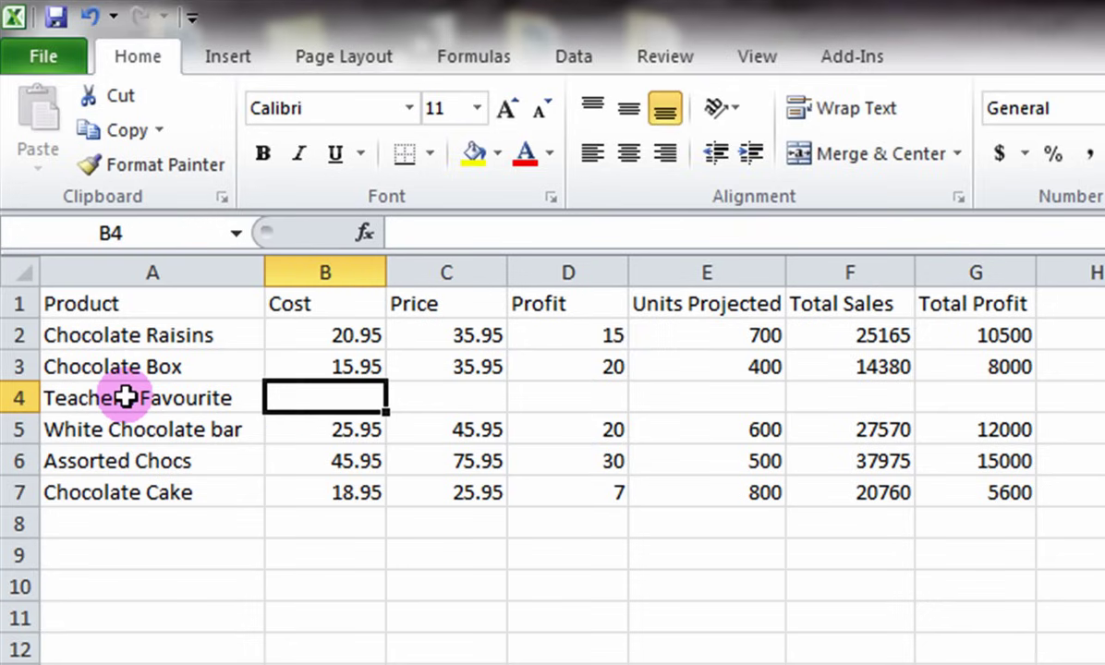
type("10.95")
key("Tab")
type("42.95")
key("Tab")
key("Tab")
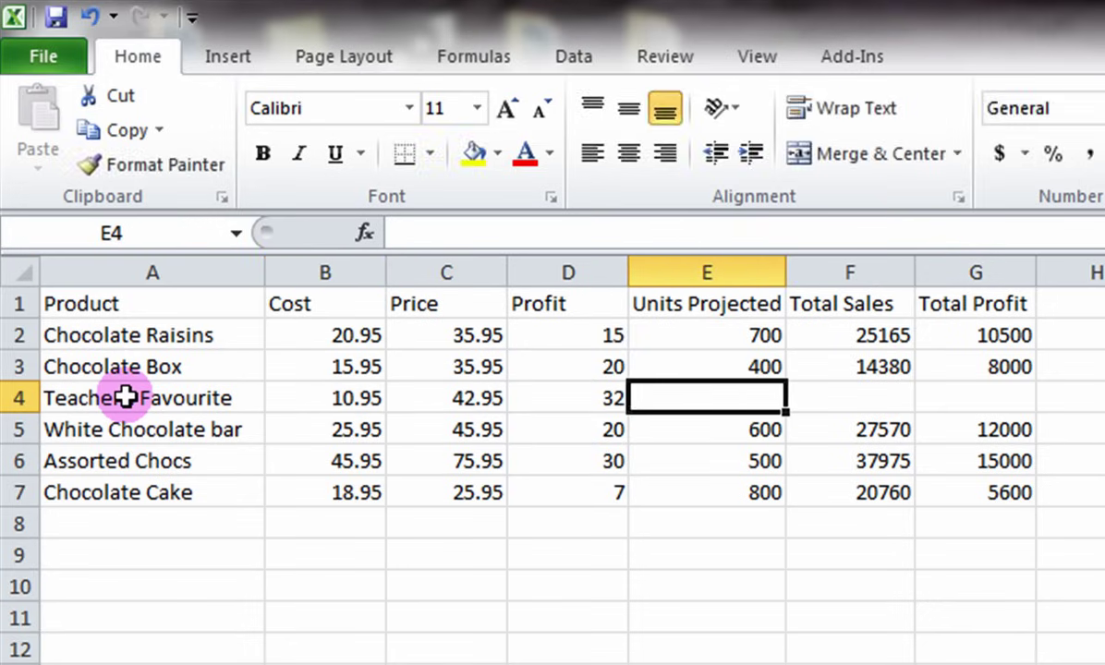
type("300")
Insert a blank cell at B4 with the row's cells shifted right, and undo the insertion.
left_click(324, 399)
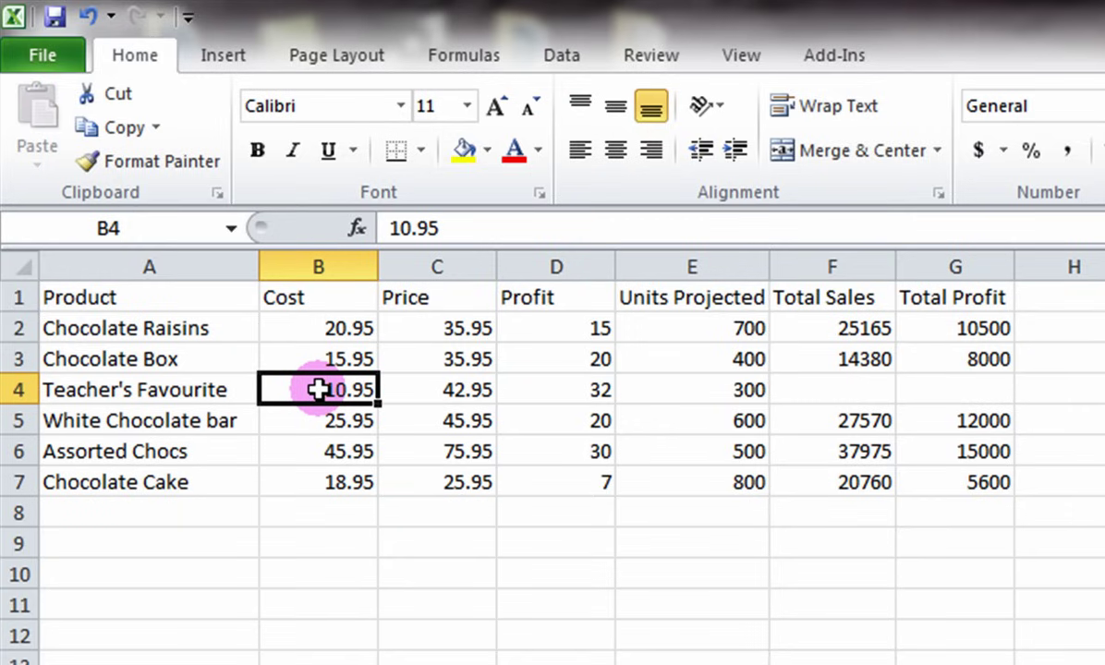
right_click(318, 390)
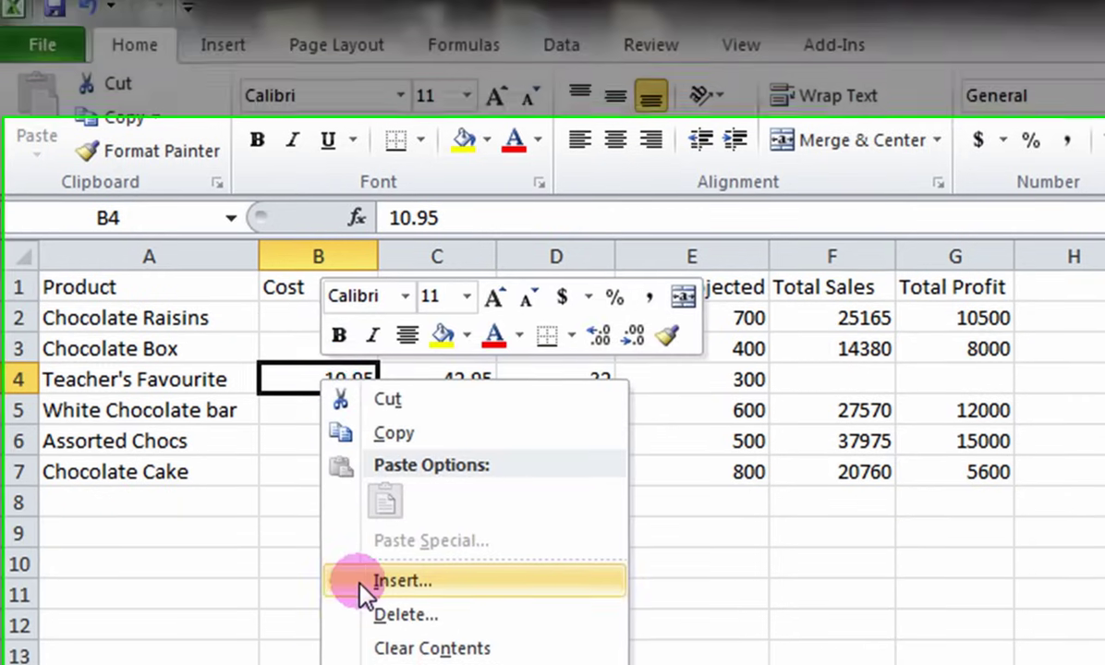
left_click(370, 593)
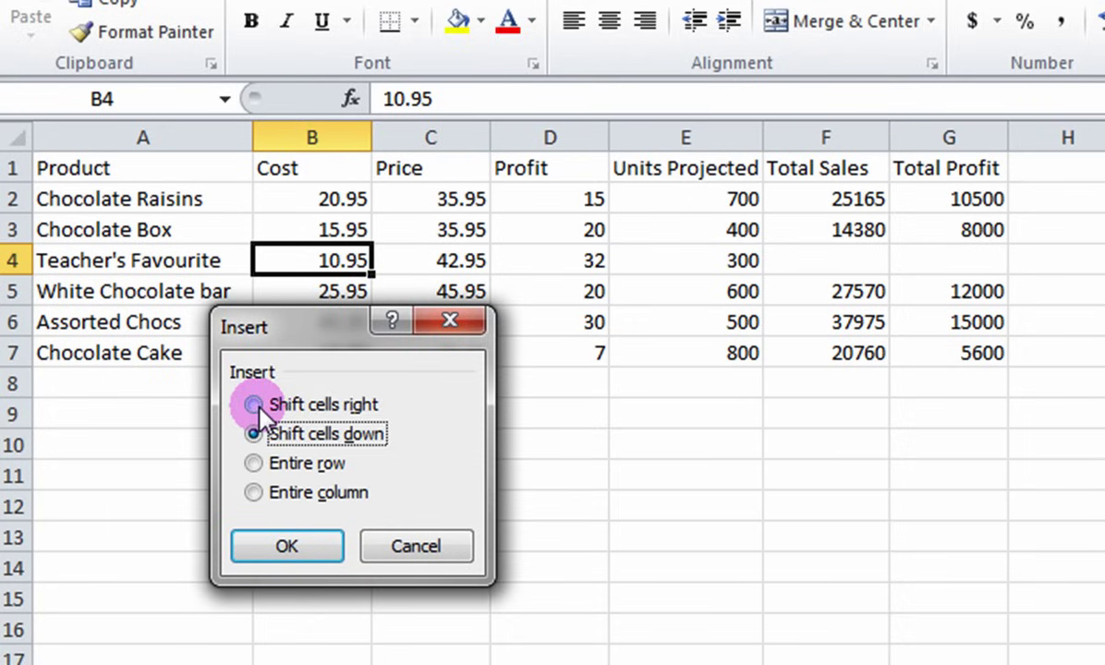
left_click(254, 406)
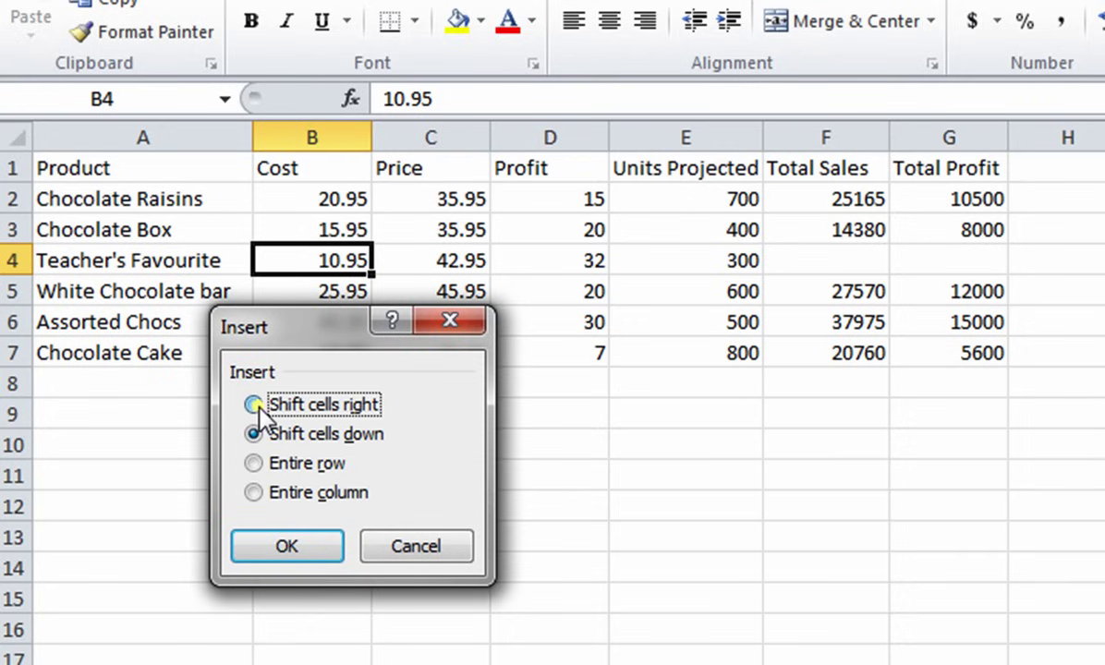
left_click(254, 434)
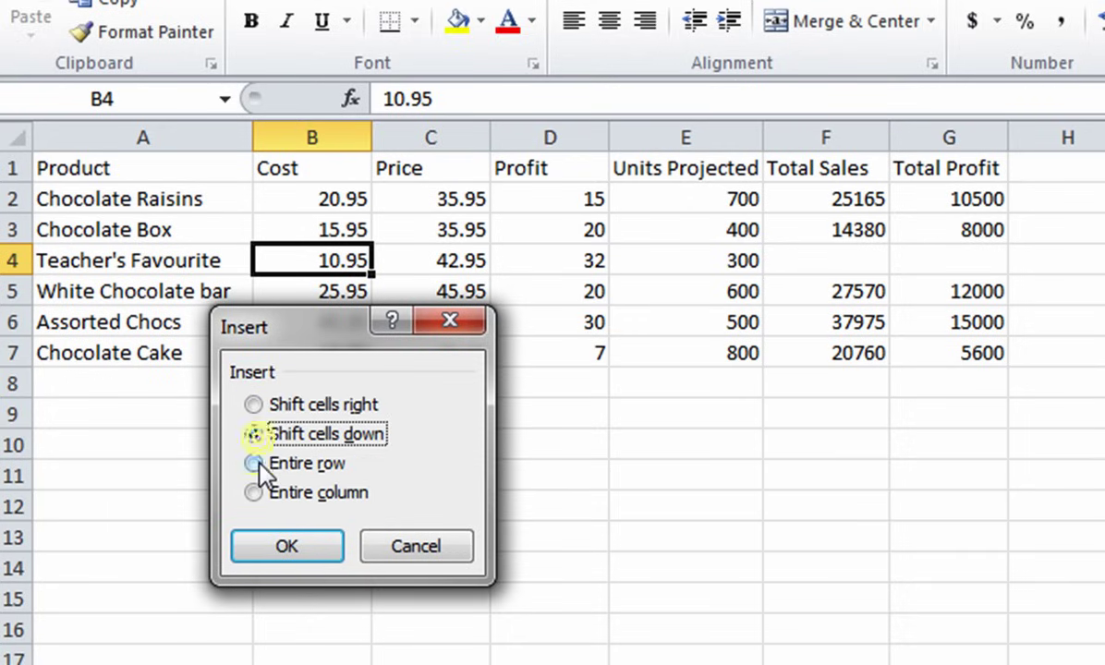
left_click(254, 464)
left_click(255, 494)
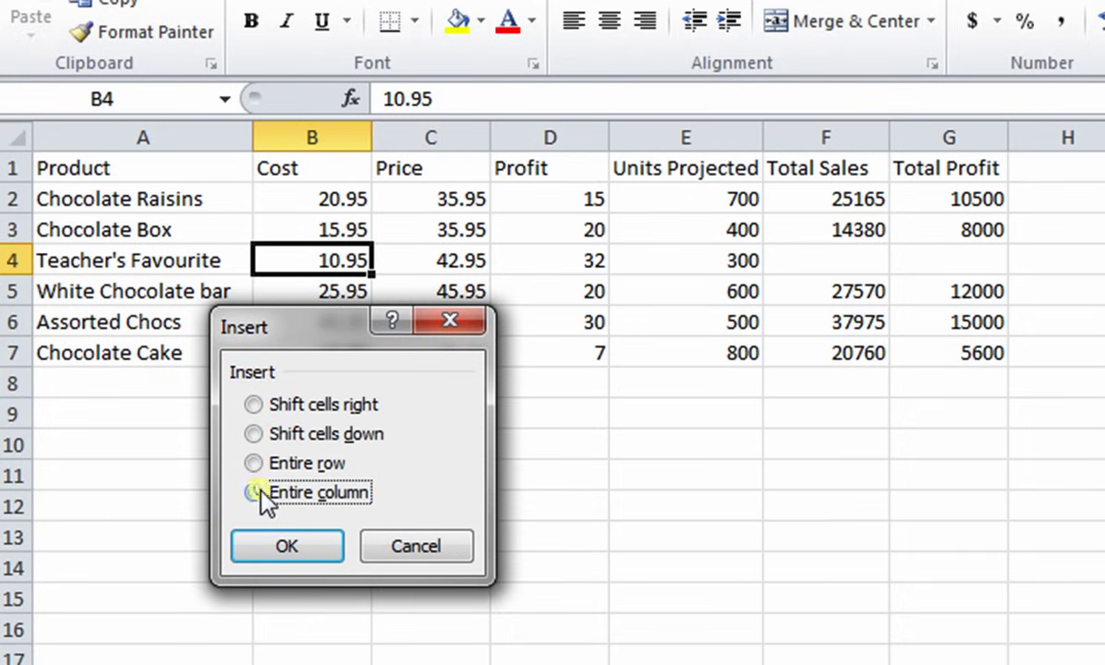
left_click(252, 407)
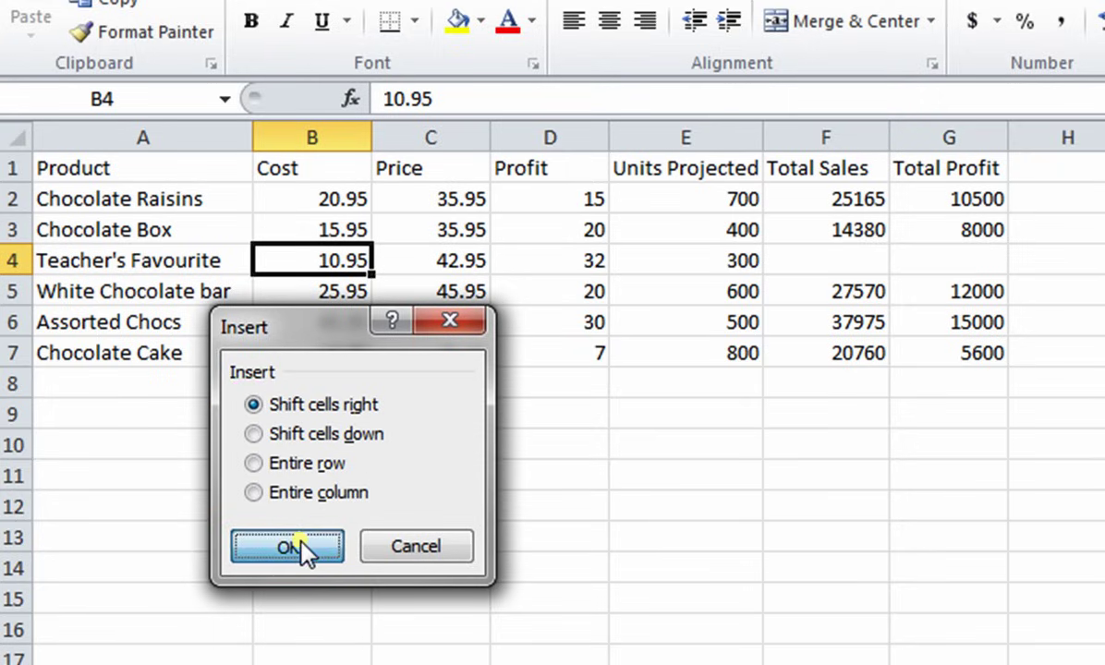
left_click(288, 544)
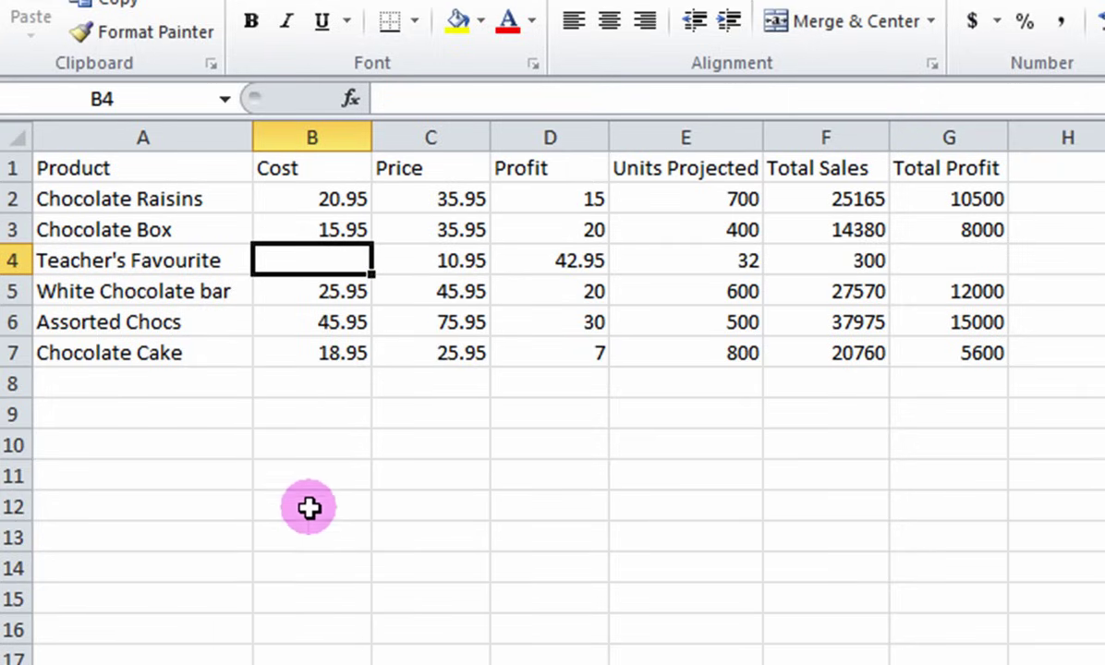
key("ctrl+z")
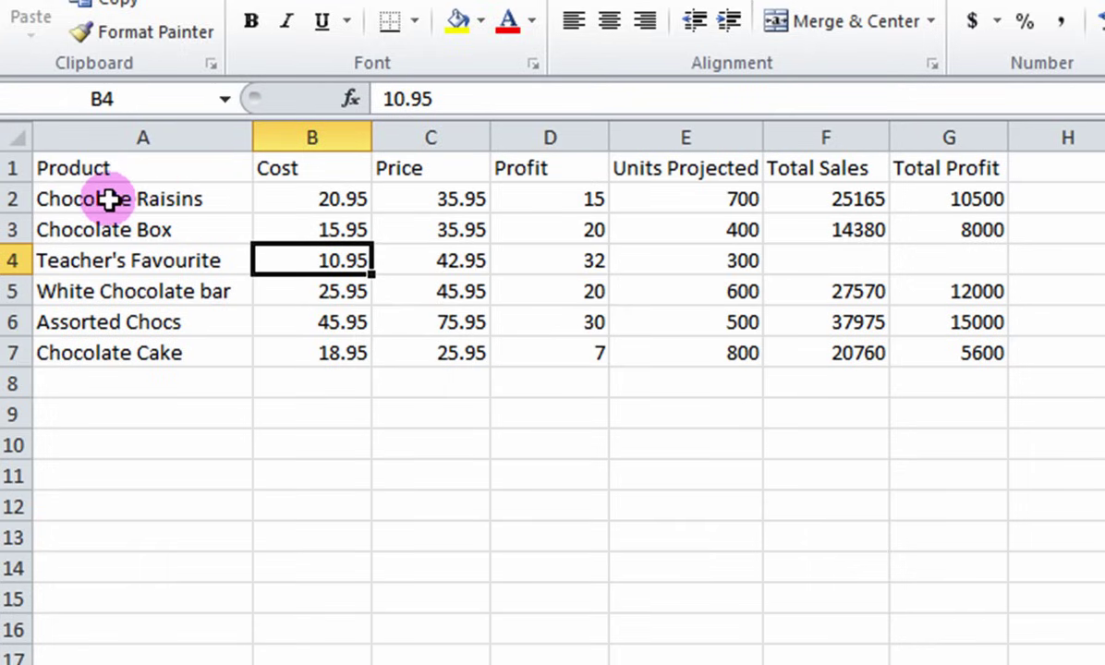
Make the whole header row 1 bold.
left_click(212, 139)
left_click(351, 139)
left_click(404, 140)
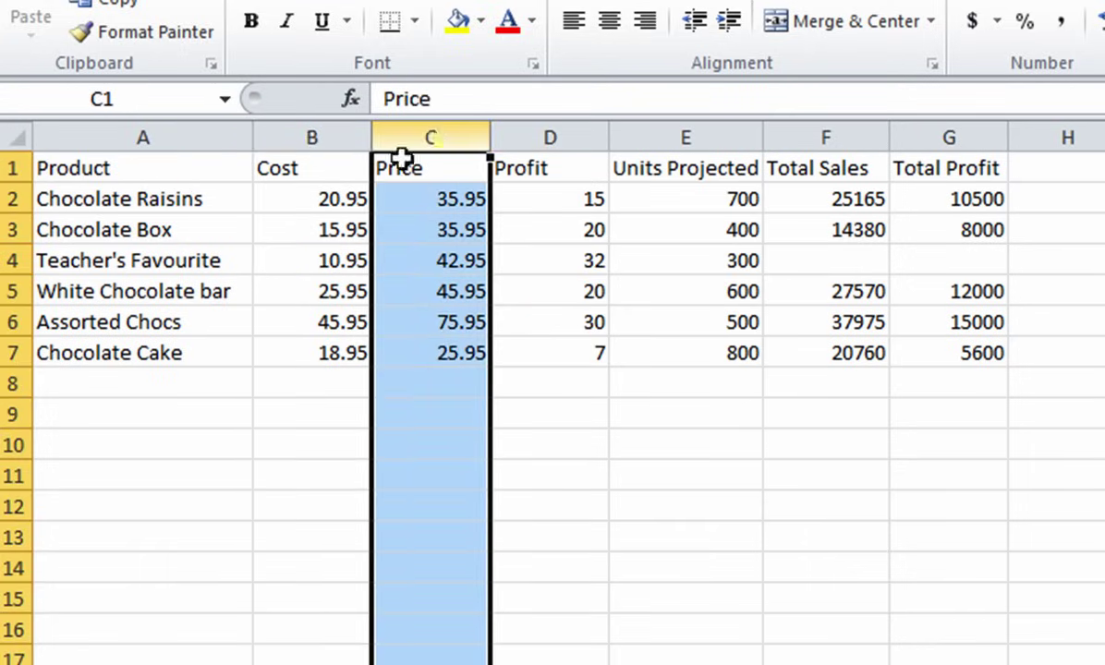
left_click(18, 172)
left_click(9, 230)
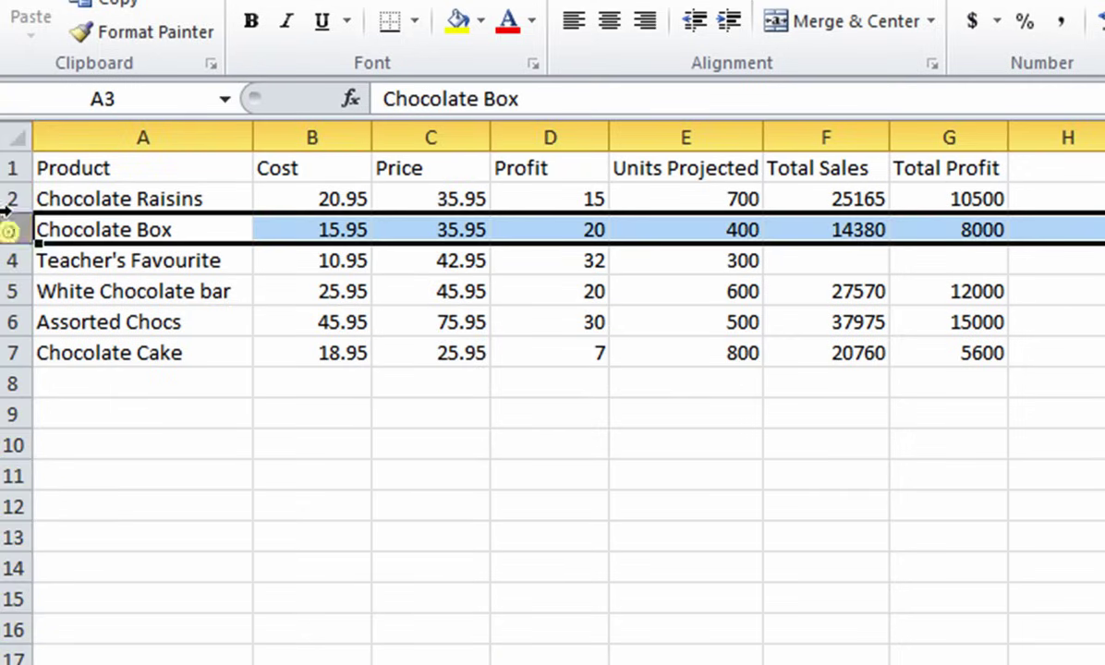
left_click(9, 172)
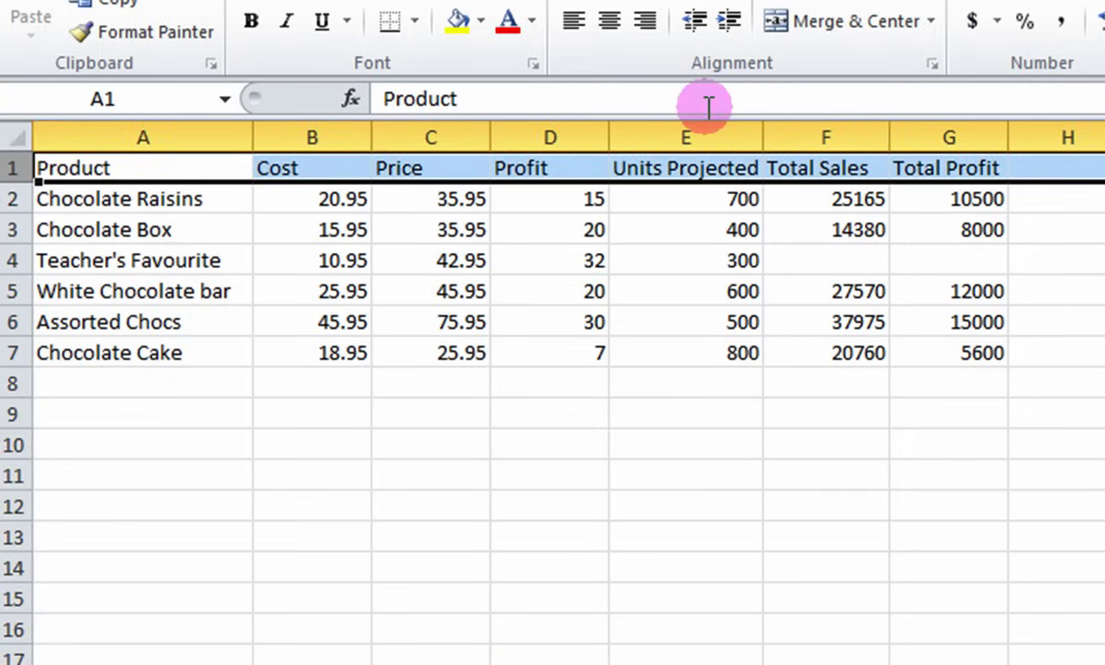
left_click(255, 22)
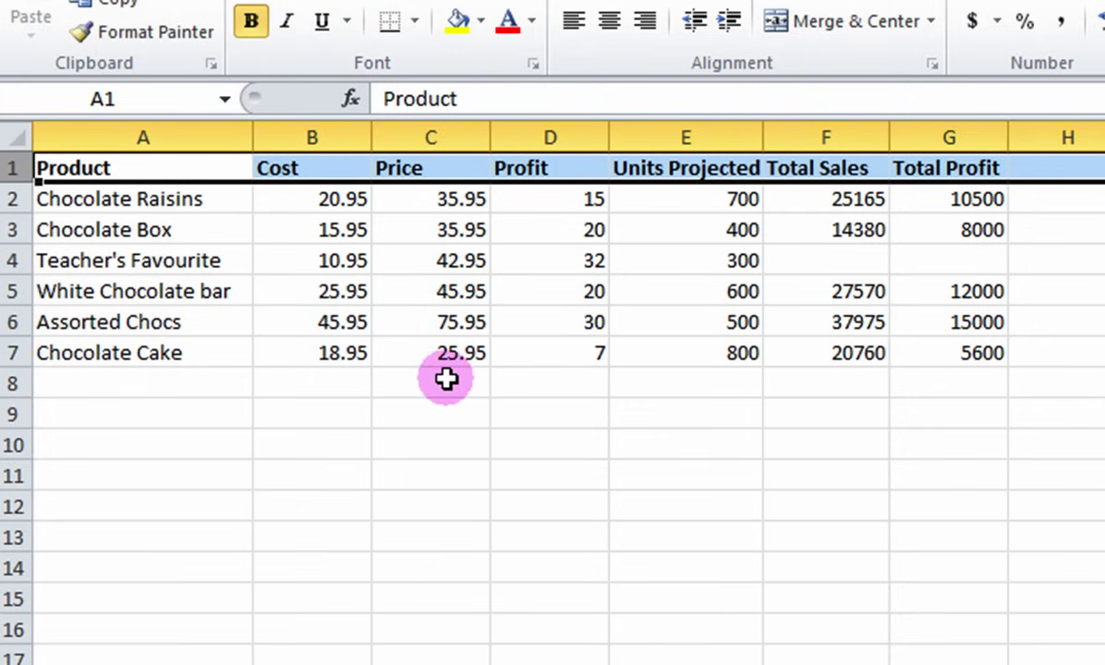
Sort the product data in A1:G7 alphabetically from A to Z.
left_click_drag(308, 201, 301, 355)
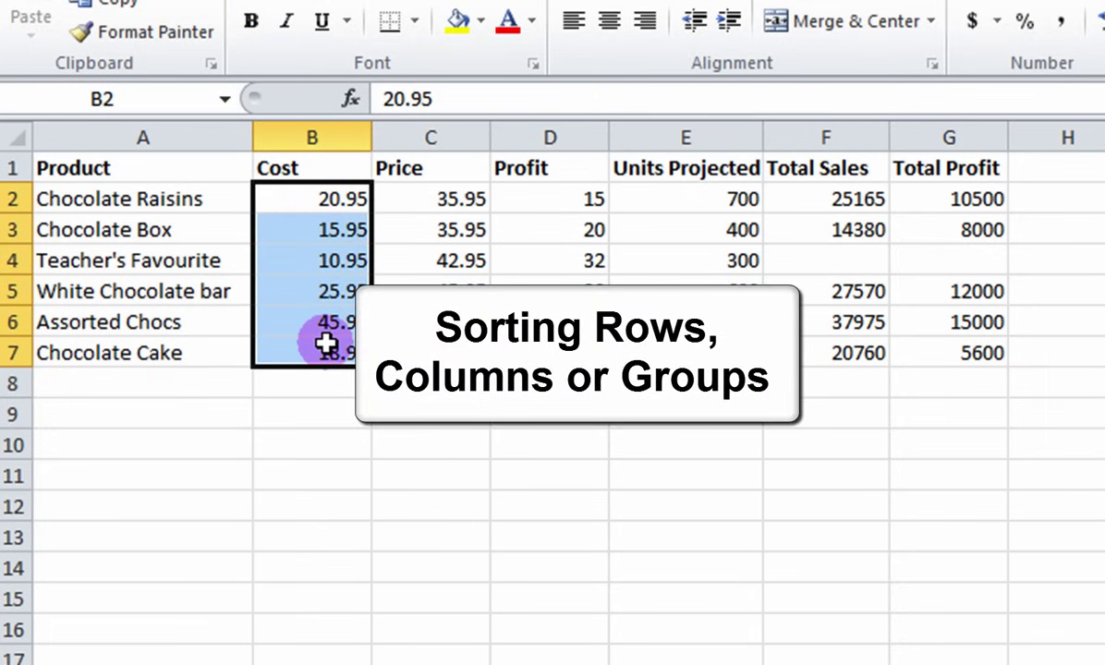
left_click(305, 295)
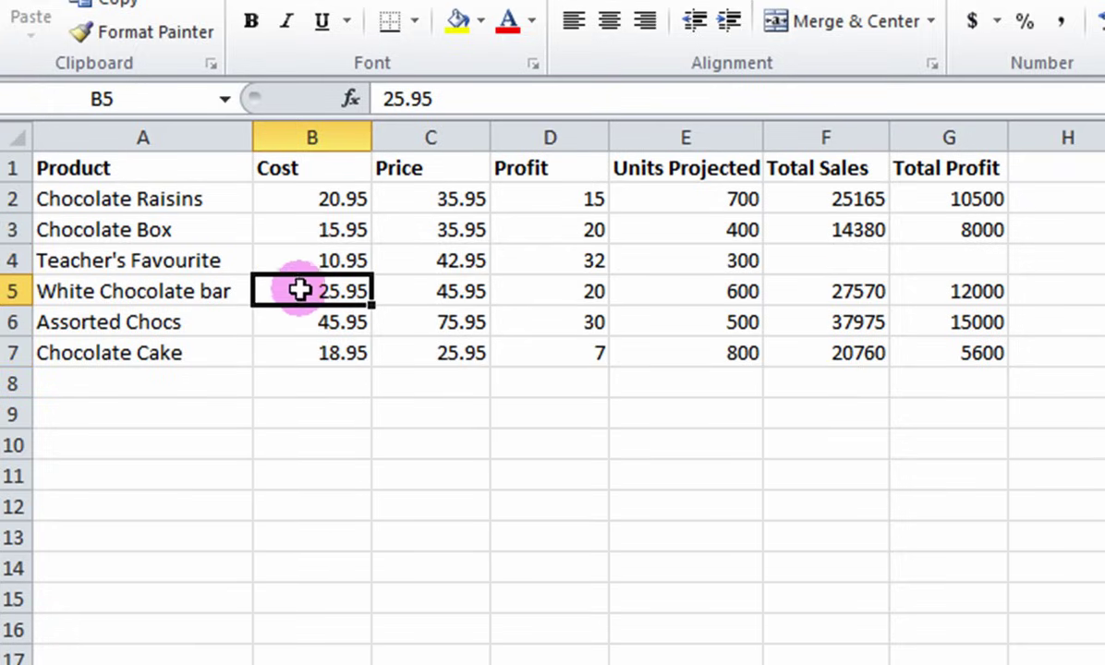
left_click(57, 196)
left_click_drag(120, 164, 1000, 348)
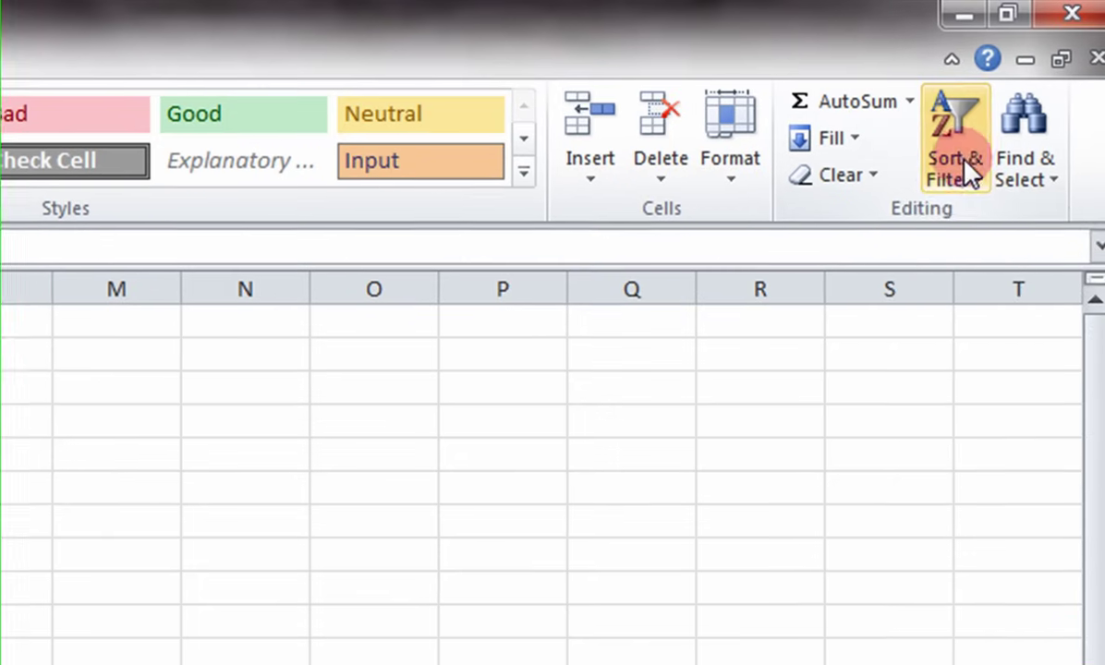
left_click(1048, 63)
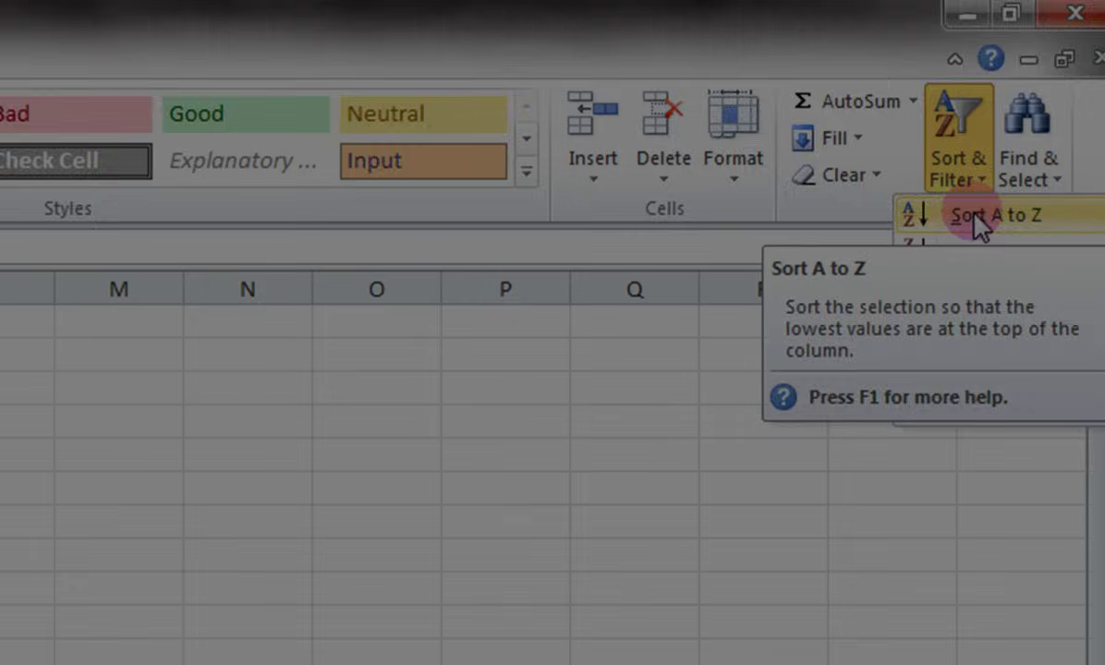
left_click(980, 218)
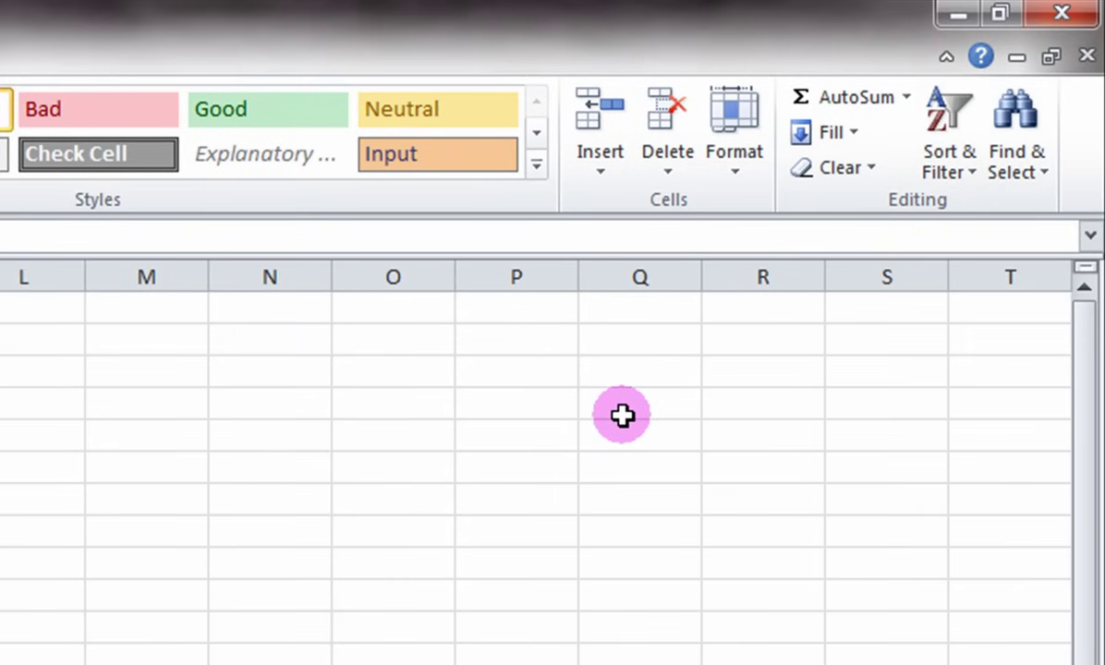
Apply a custom sort to the product data by Profit values, ordered Largest to Smallest, and deselect the range.
left_click(947, 171)
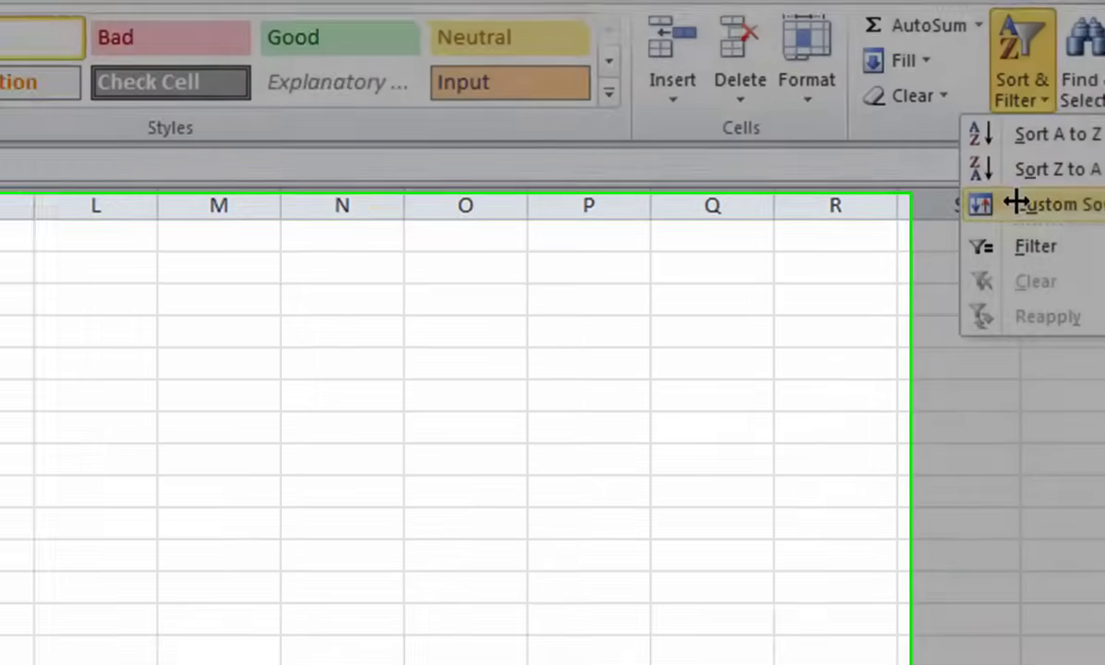
left_click(952, 279)
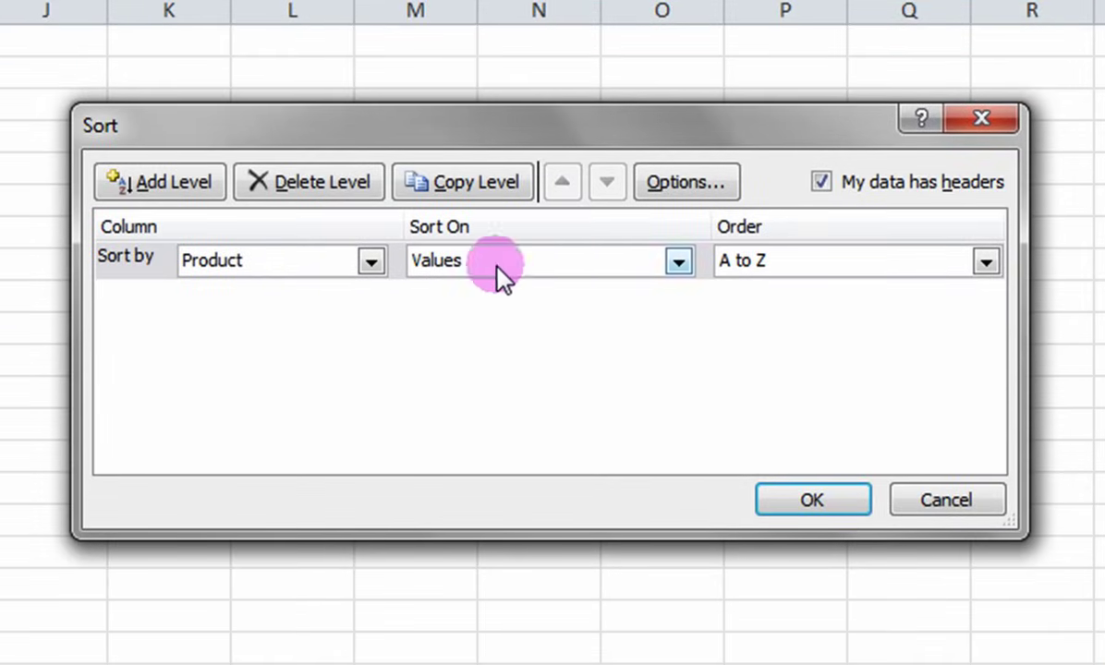
left_click(339, 262)
left_click(266, 354)
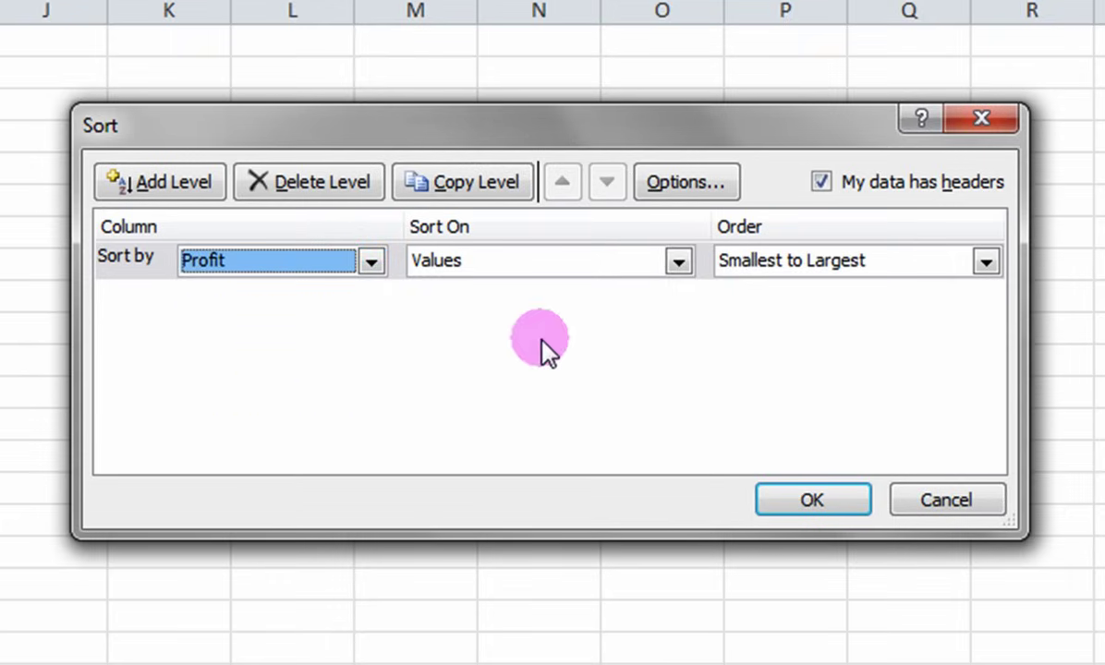
left_click(901, 258)
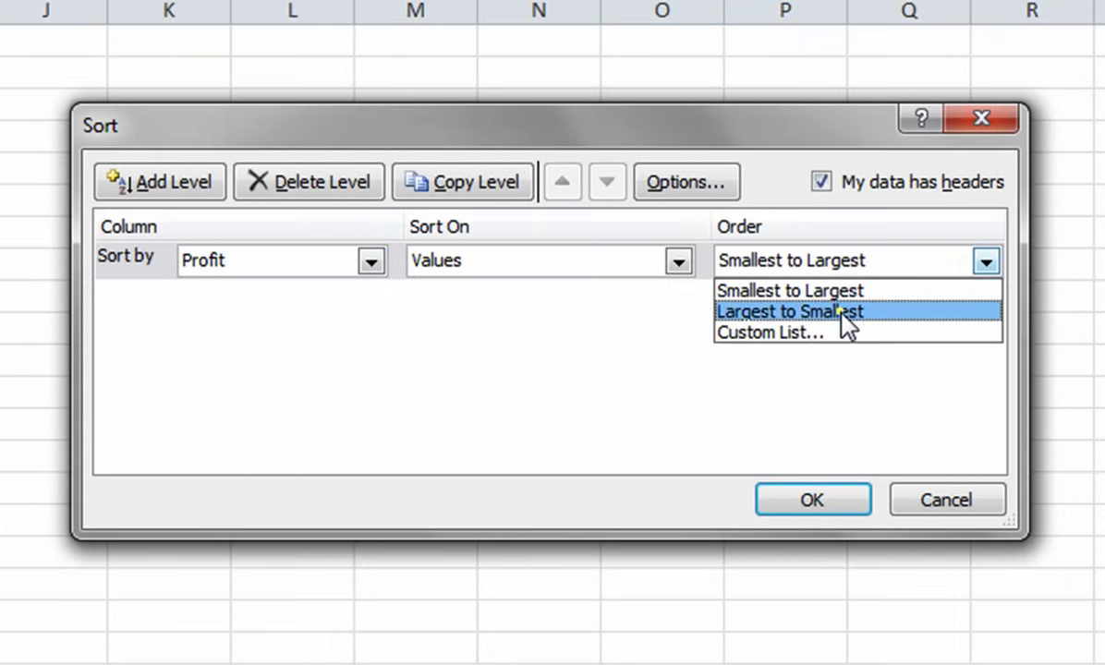
left_click(845, 312)
left_click(839, 514)
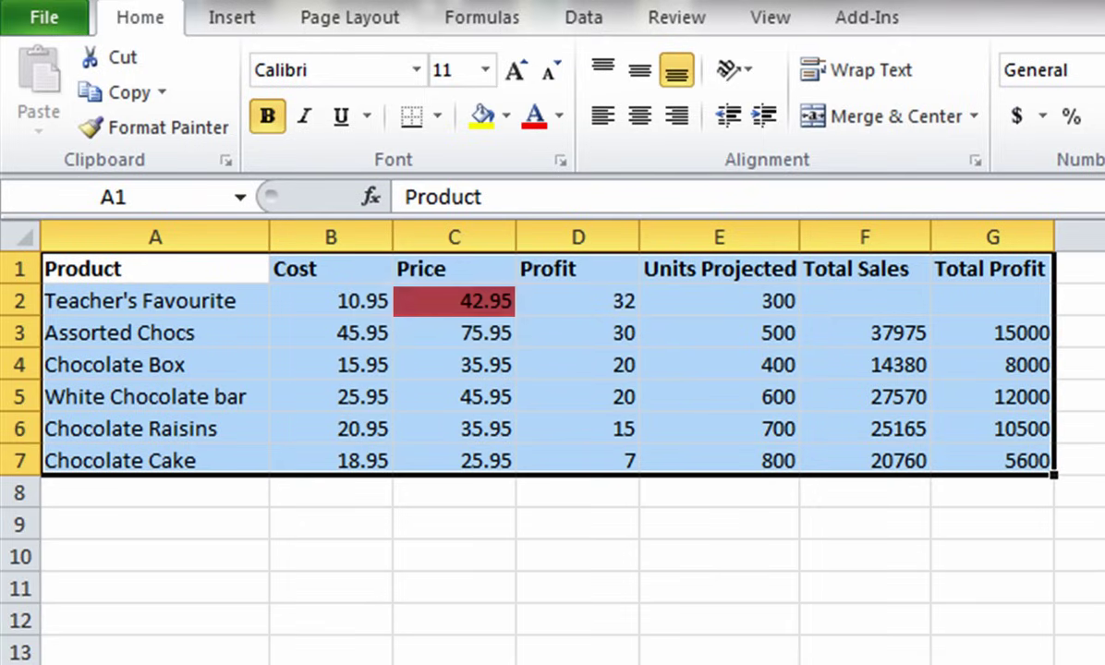
left_click(675, 362)
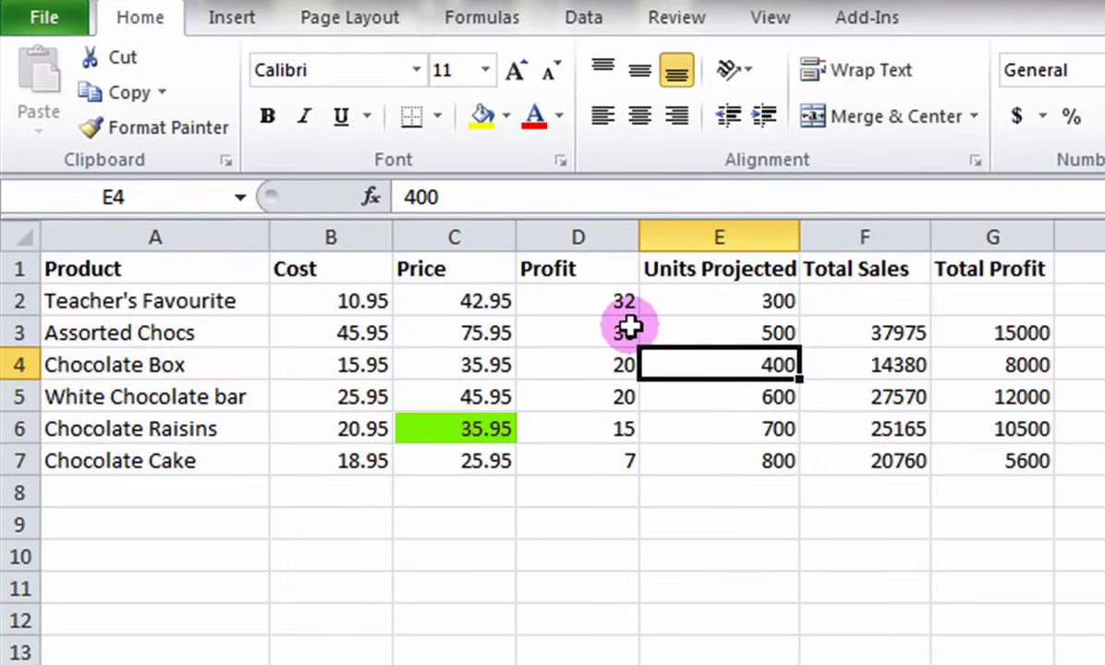
Copy the Chocolate Raisins price of 35.95 from C6 and paste it over the Teacher's Favourite price in C2.
left_click(446, 431)
right_click(444, 430)
left_click(500, 487)
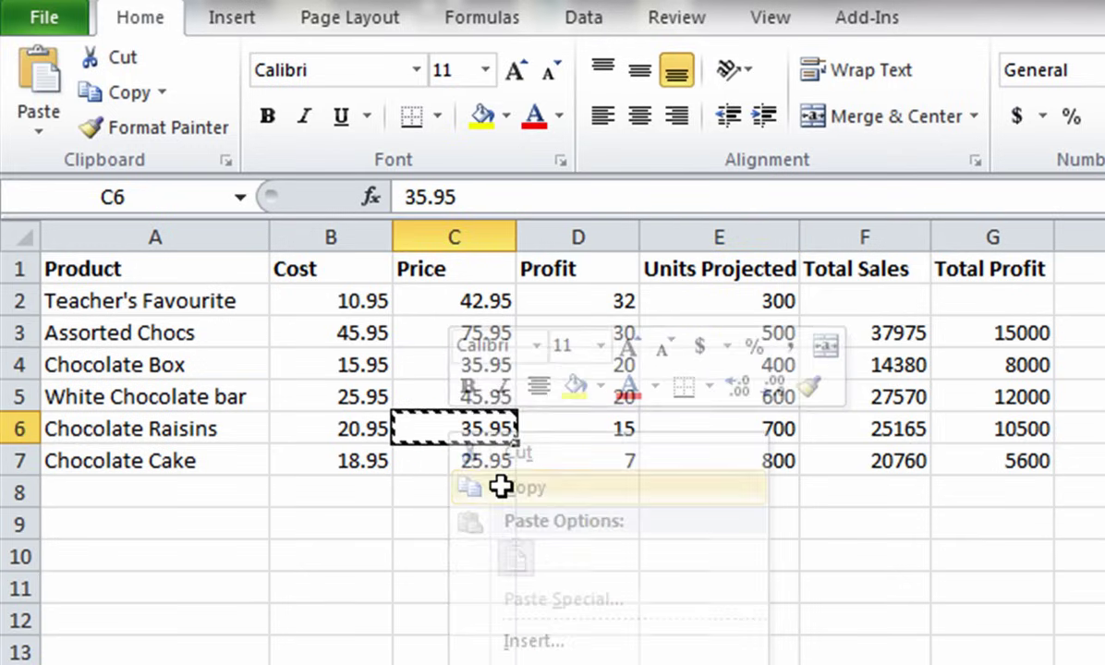
right_click(481, 301)
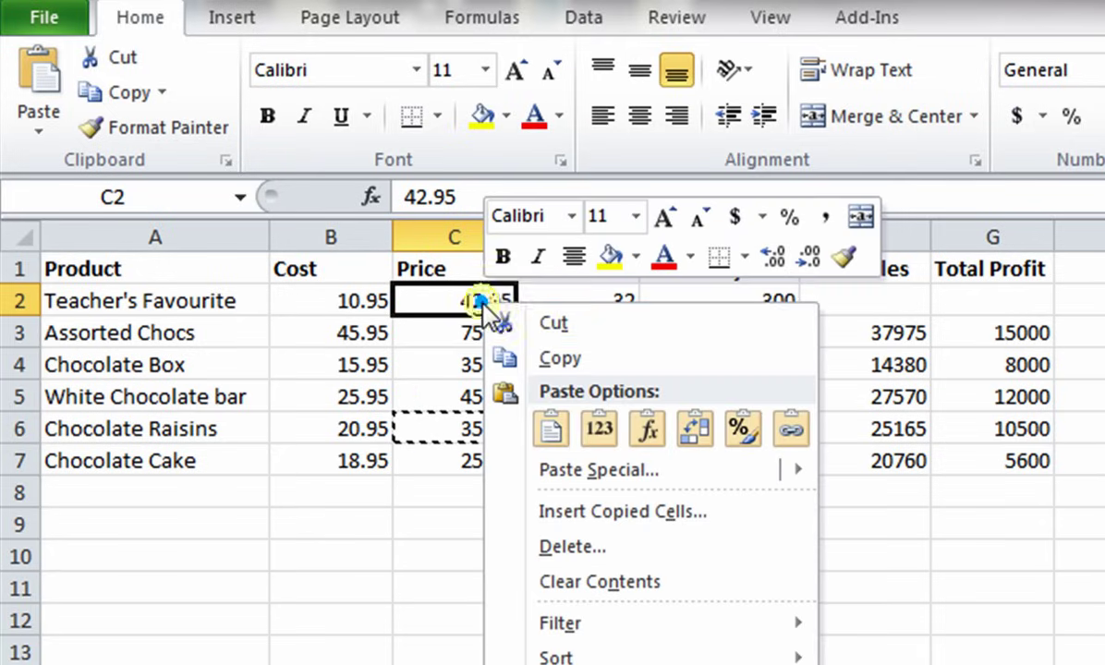
mouse_move(573, 479)
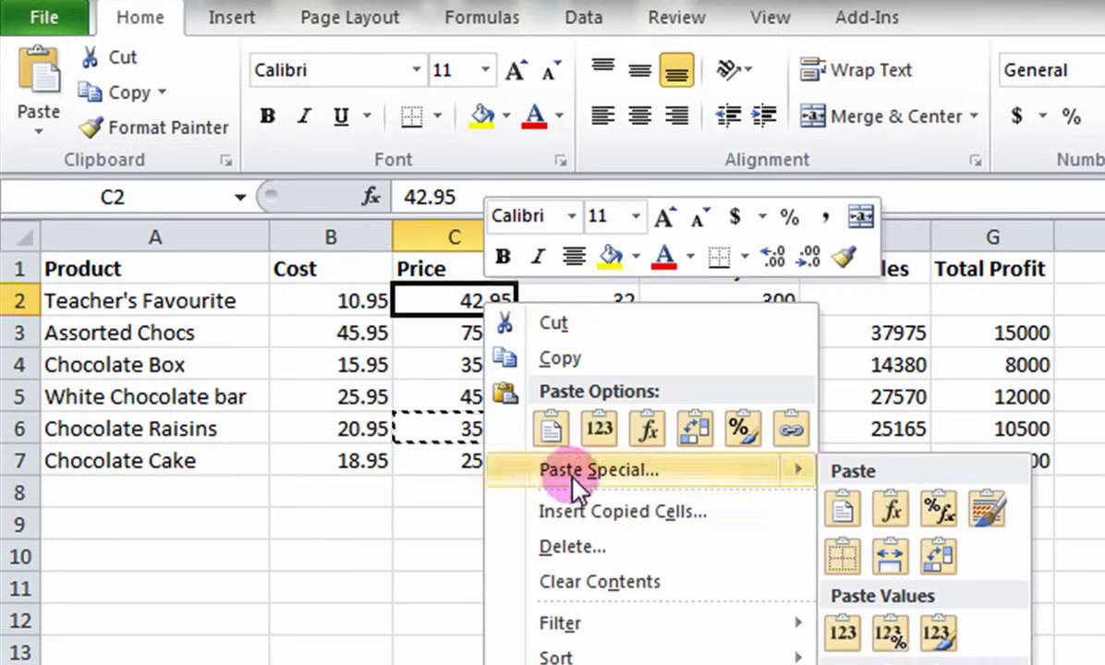
left_click(552, 431)
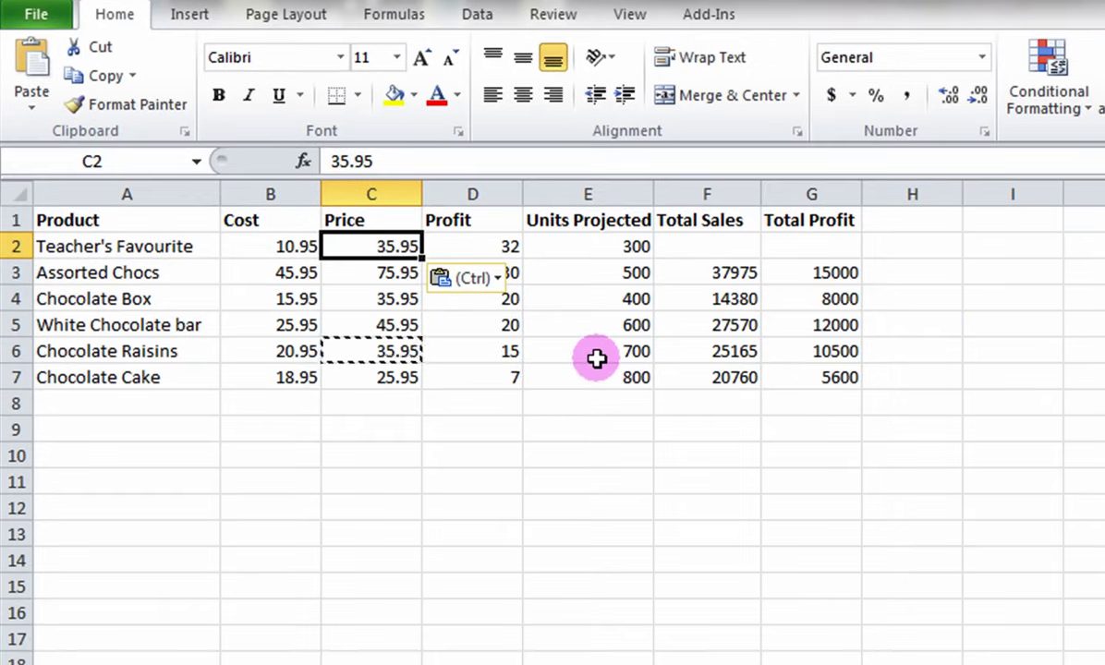
Copy the profits in D5:D7 to D13:D15, and clear the pasted cells.
left_click_drag(480, 324, 481, 377)
key("ctrl+c")
left_click(472, 534)
key("ctrl+v")
left_click(487, 507)
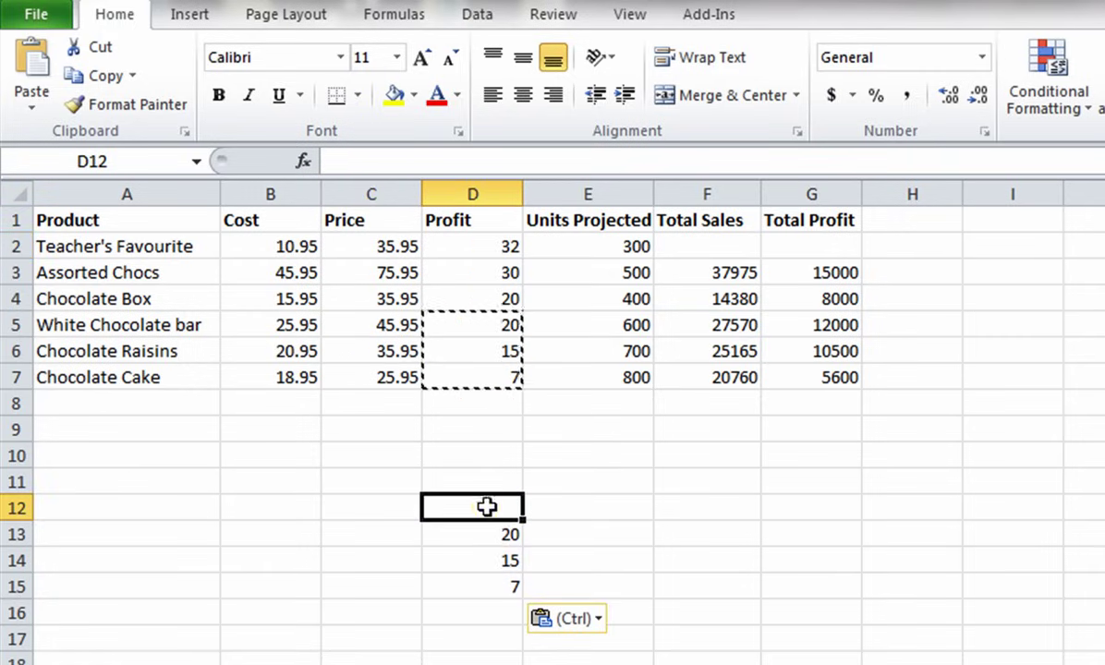
left_click(488, 534)
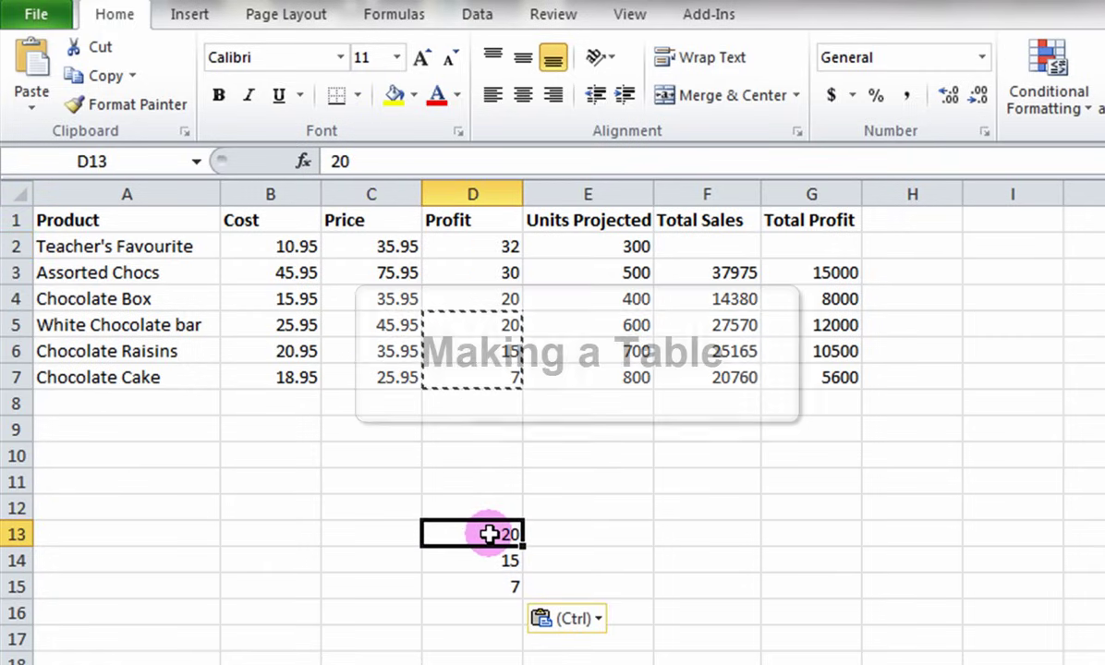
left_click_drag(489, 534, 490, 576)
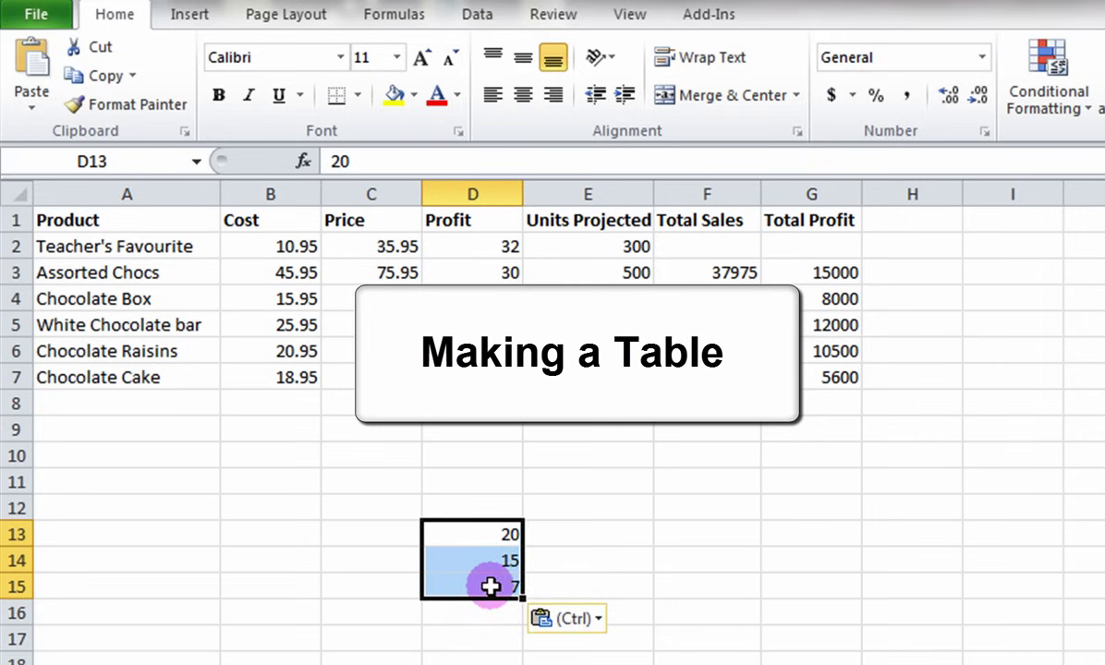
key("Delete")
Convert the product data in A1:G7 into a table with headers and apply the dark table style with a red header and blue bands.
left_click_drag(102, 220, 846, 375)
left_click(184, 17)
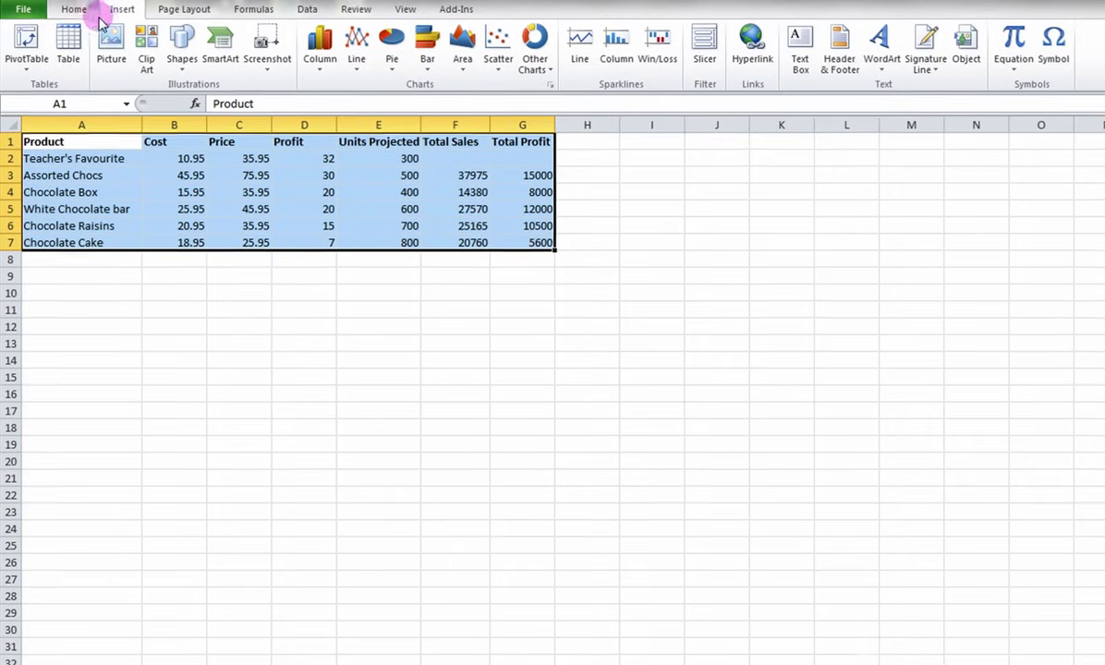
left_click(68, 45)
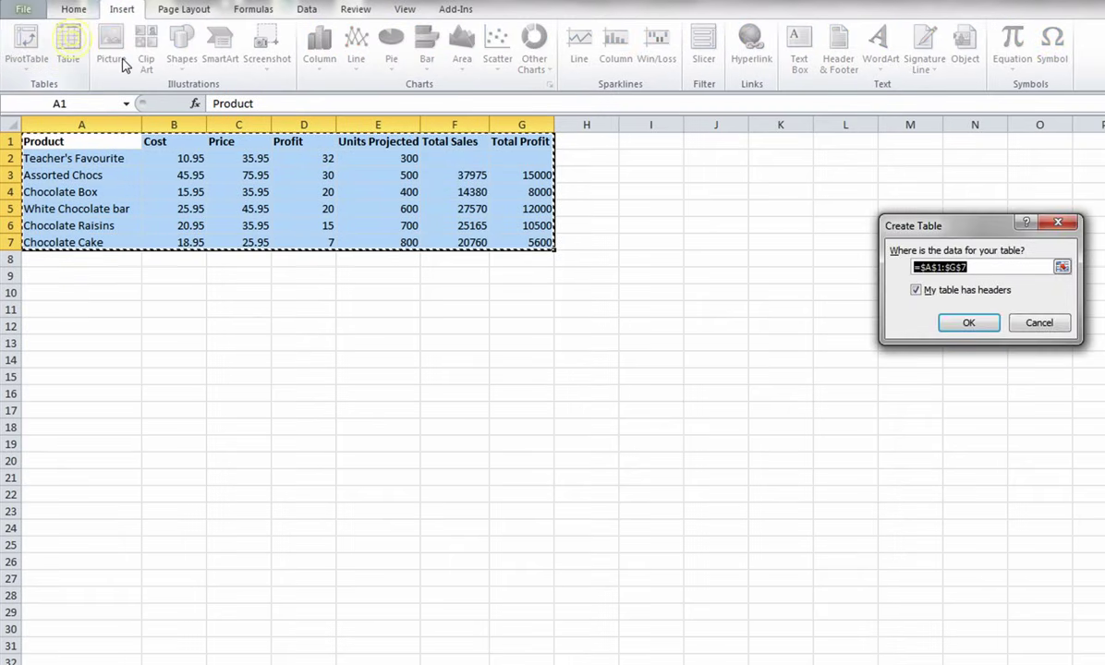
left_click(969, 322)
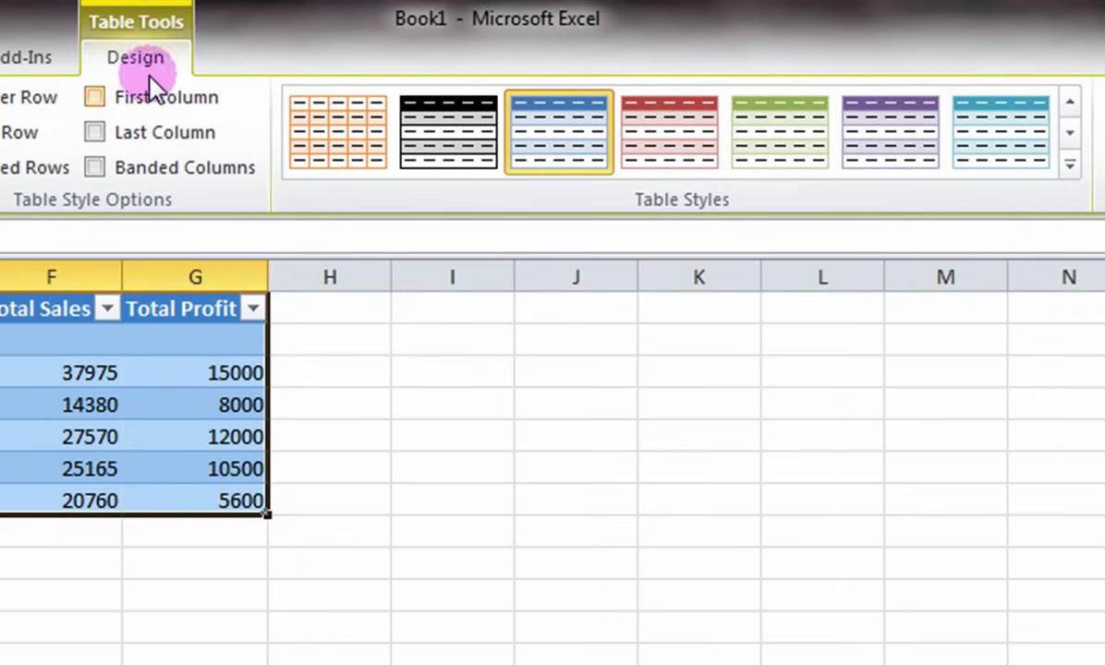
left_click(1069, 163)
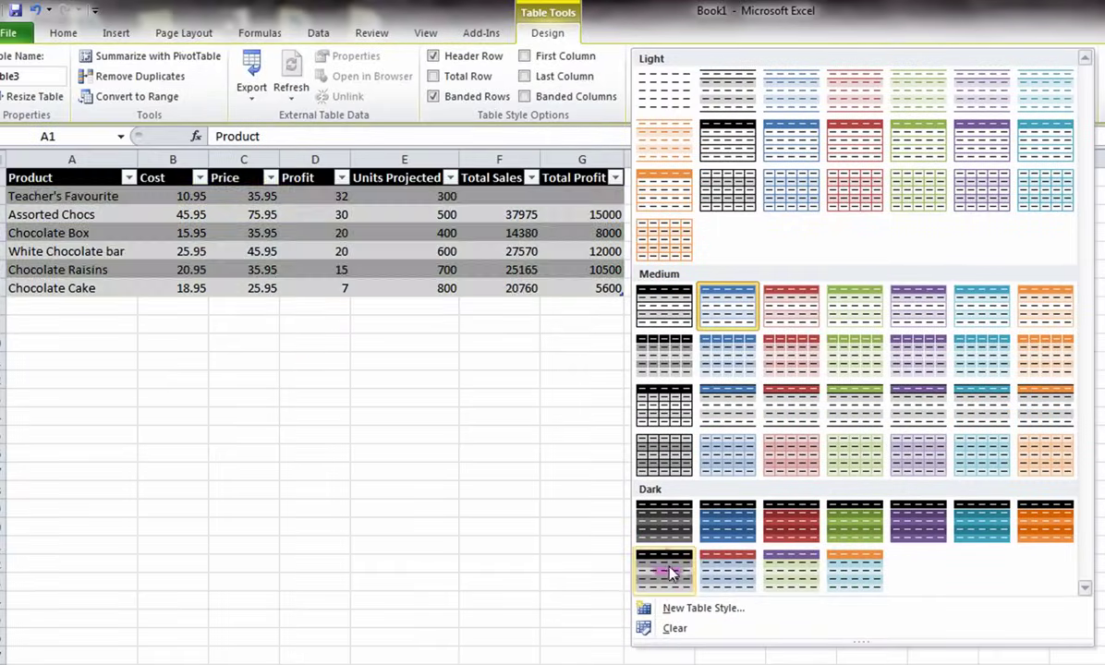
left_click(730, 568)
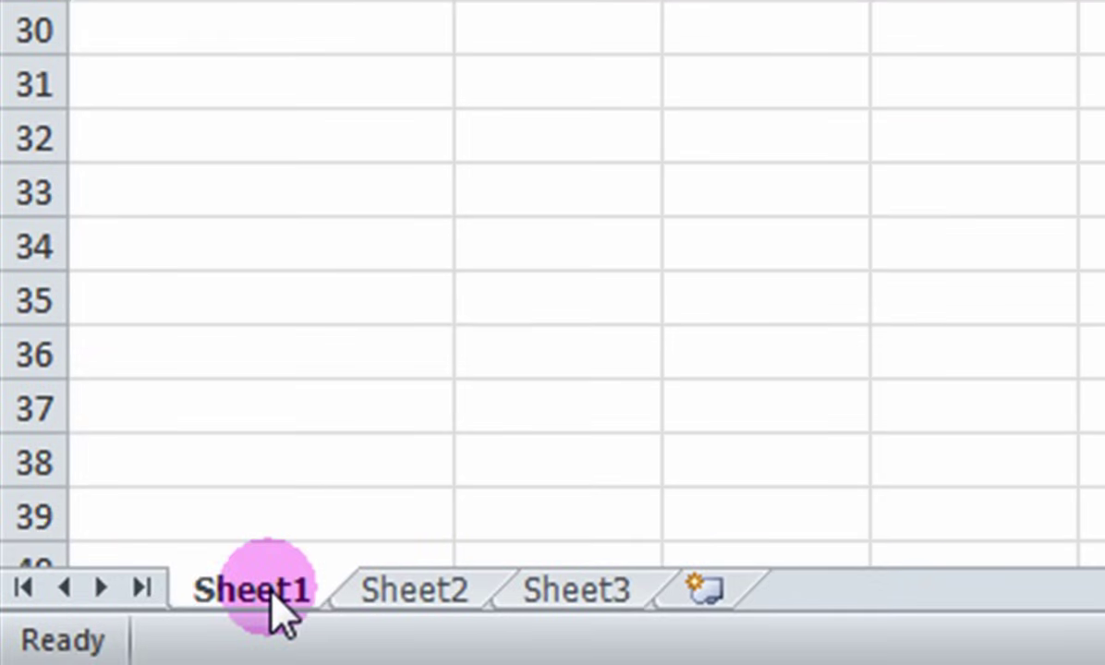
Rename Sheet1 as Data and enter 15.95 in cell A2 of Sheet2.
double_click(290, 594)
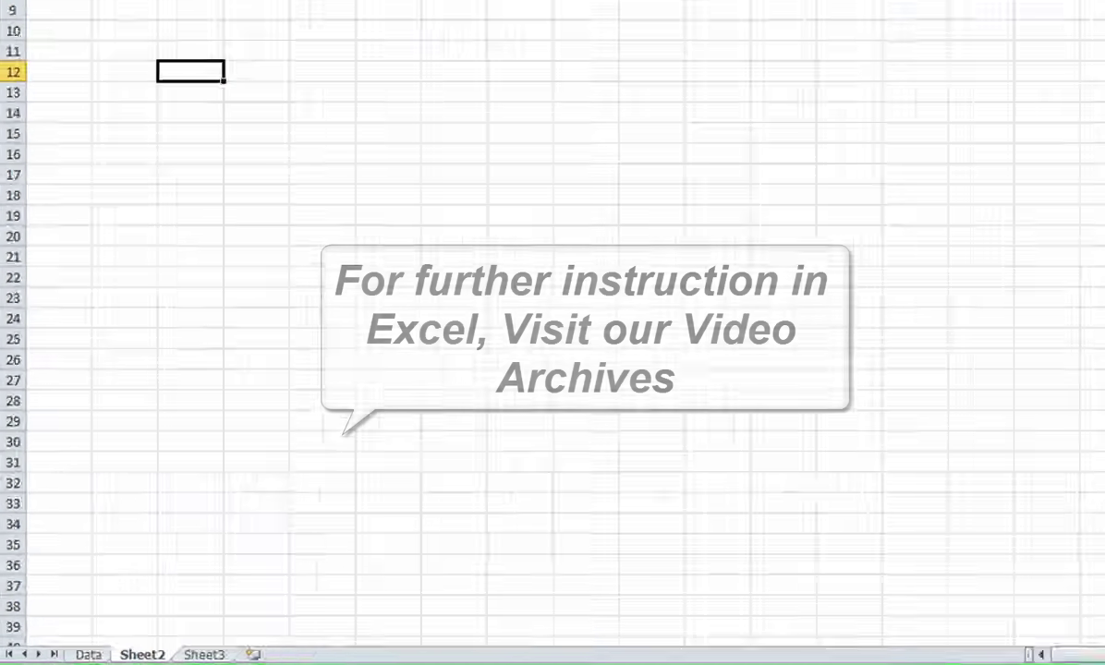
type("15.95")
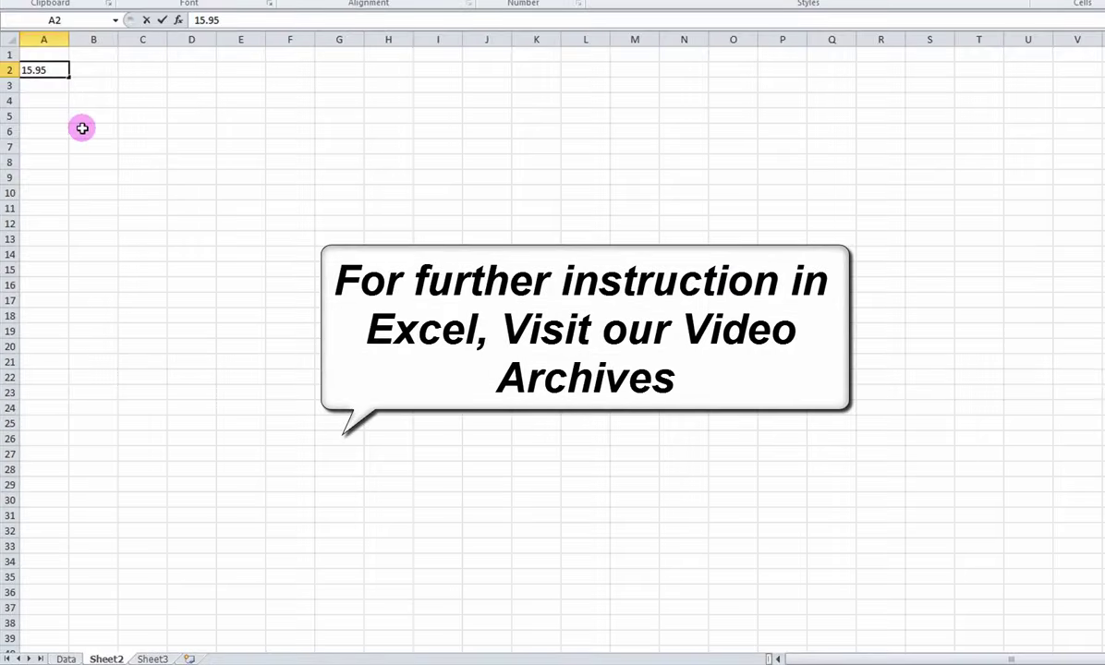
left_click(82, 128)
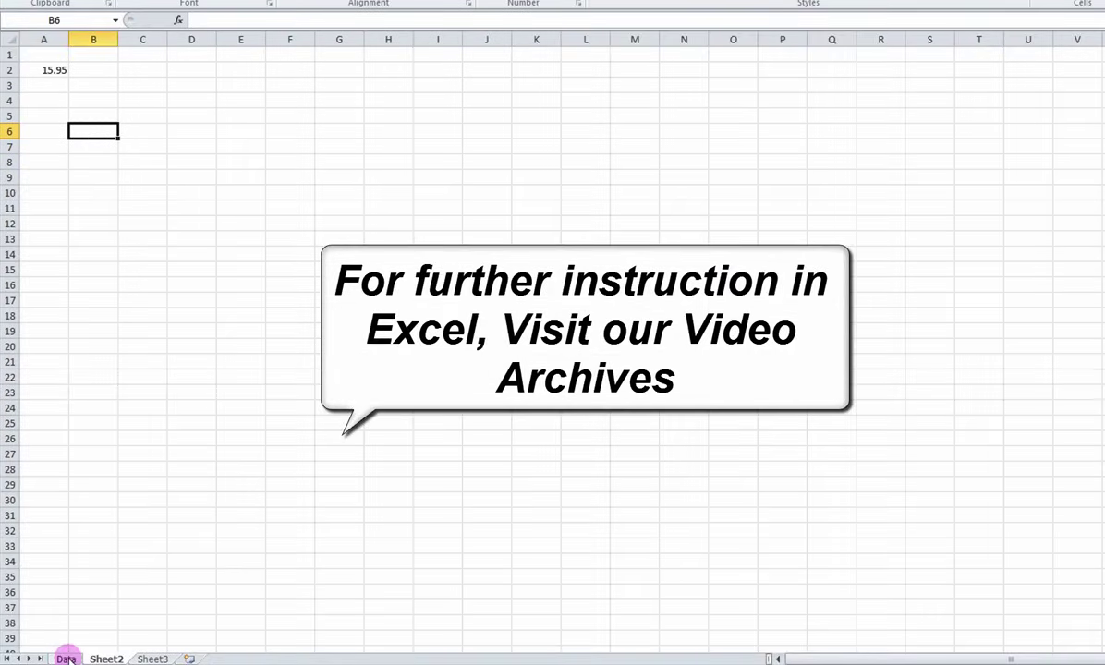